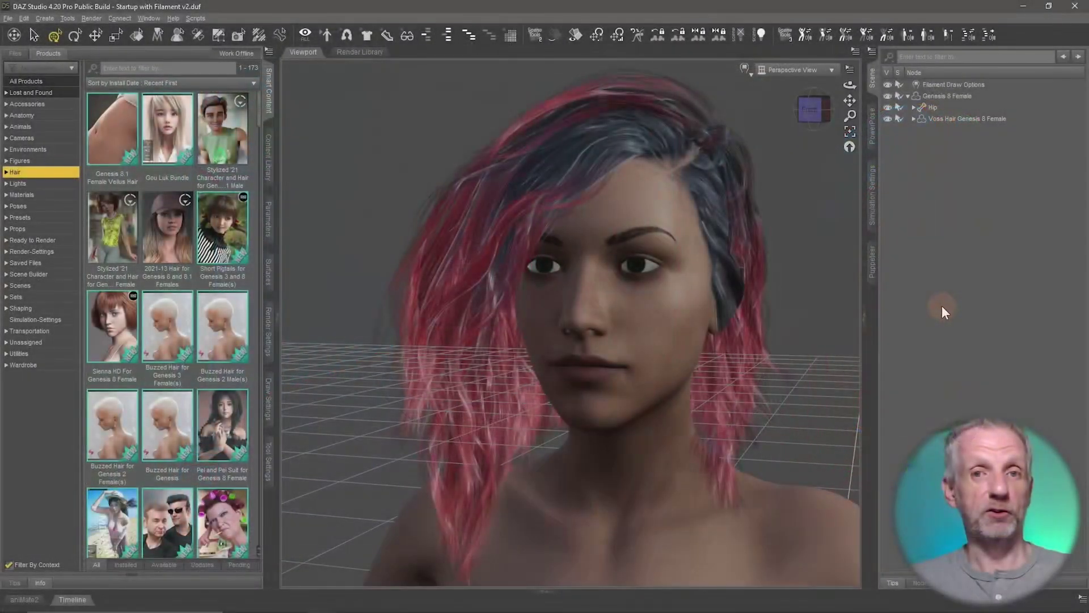
pyautogui.moveTo(679, 396)
pyautogui.mouseDown(button='middle')
pyautogui.moveTo(562, 396)
pyautogui.moveTo(746, 399)
pyautogui.mouseUp(button='middle')
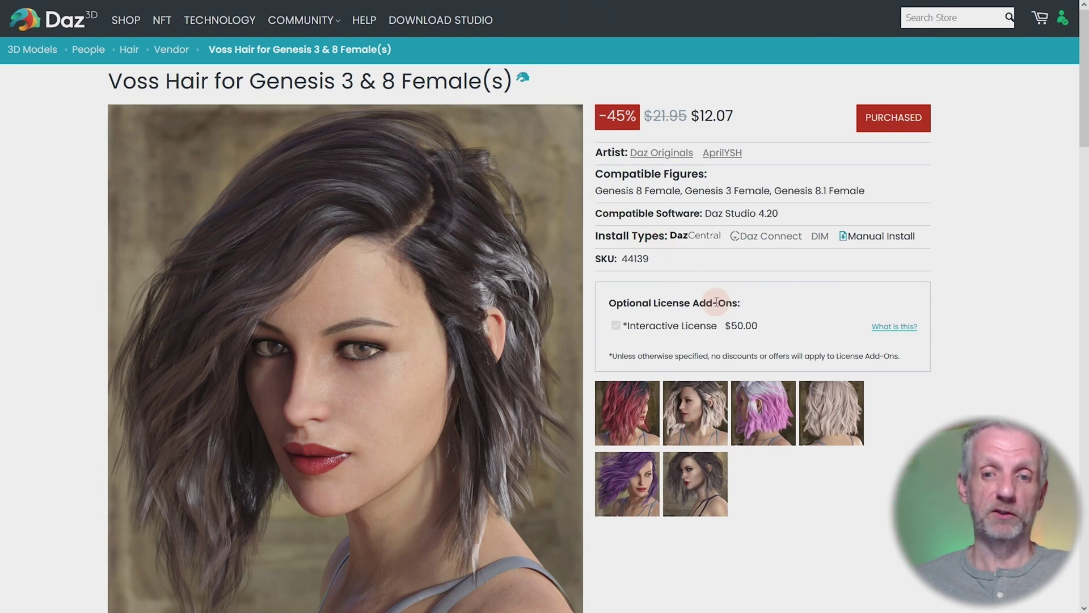
# Browse through the gallery of promotional images on the Voss Hair for Genesis 3 & 8 Female(s) store page.
pyautogui.click(623, 420)
pyautogui.click(755, 318)
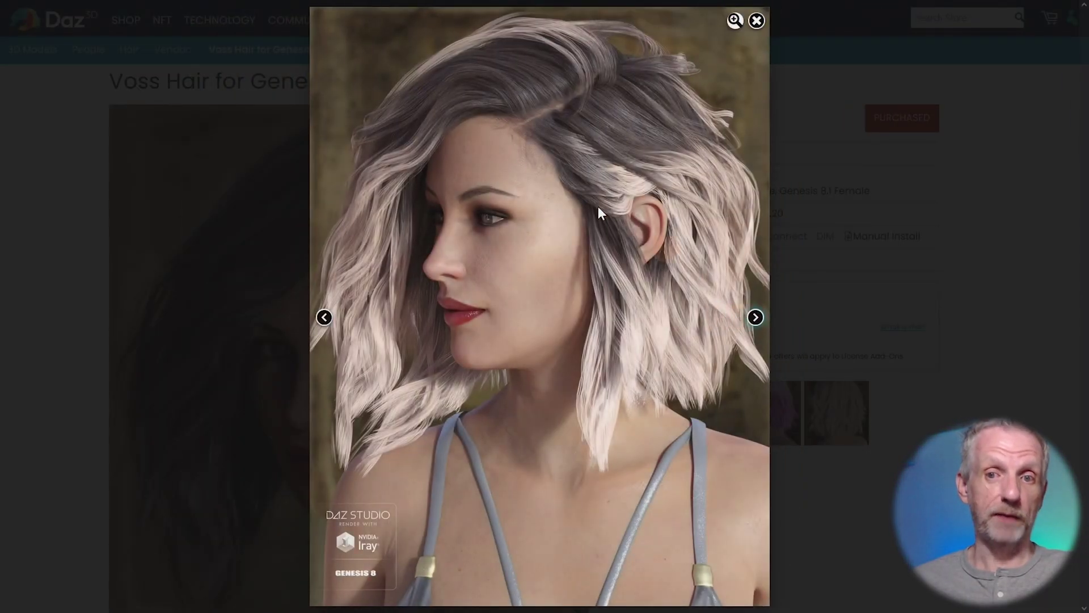
pyautogui.click(755, 317)
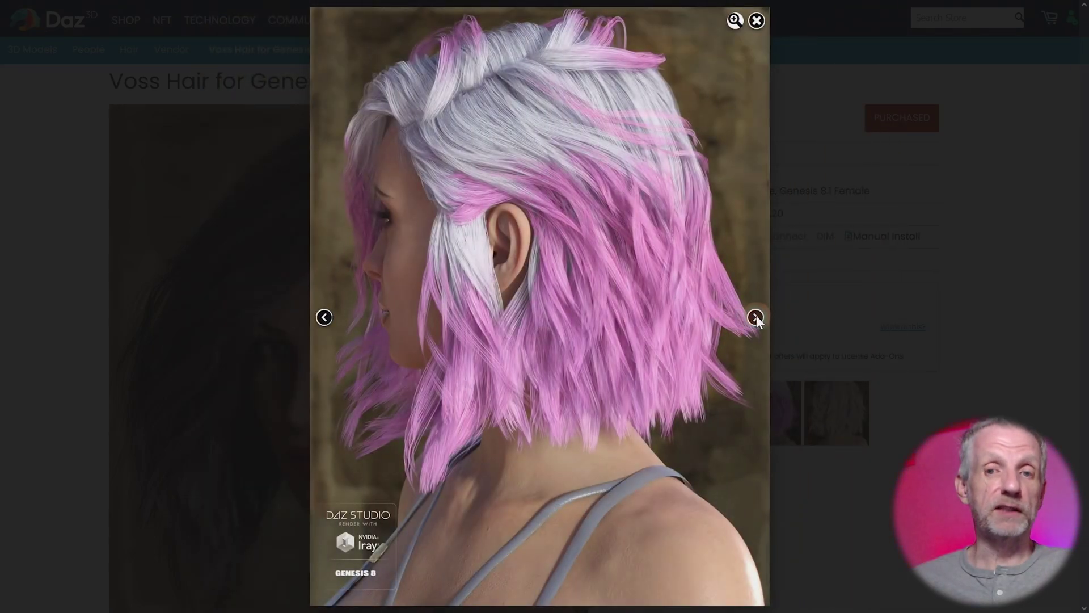
pyautogui.click(756, 318)
pyautogui.click(755, 318)
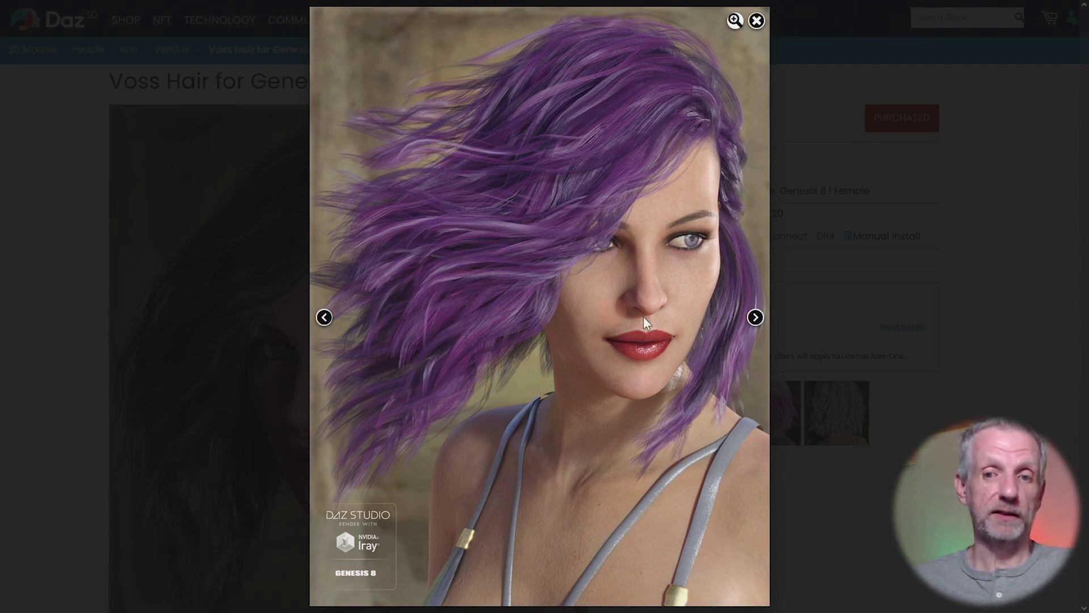
pyautogui.click(755, 318)
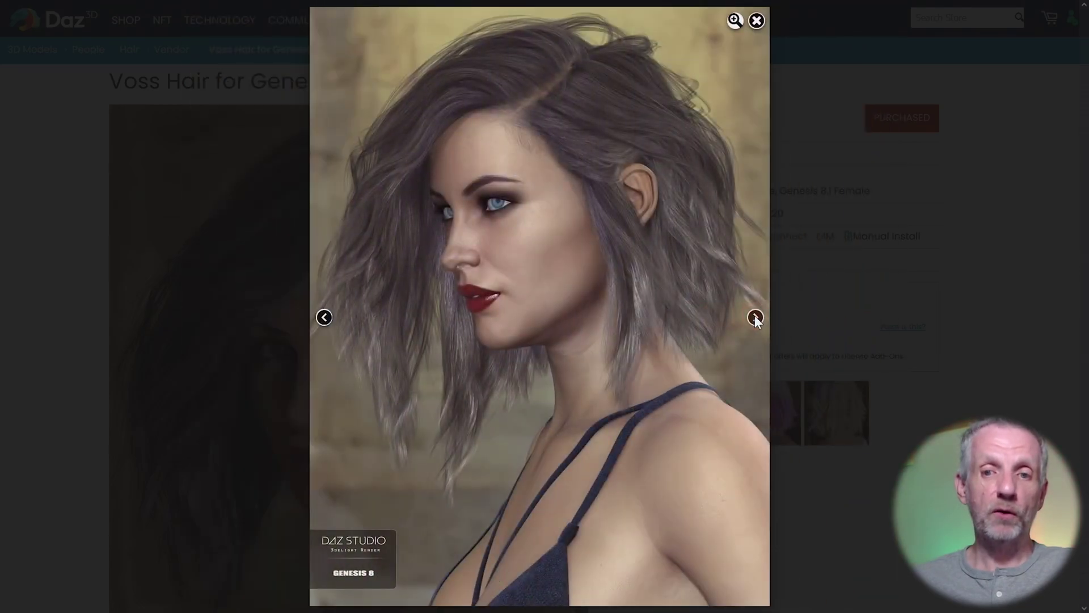
pyautogui.click(755, 318)
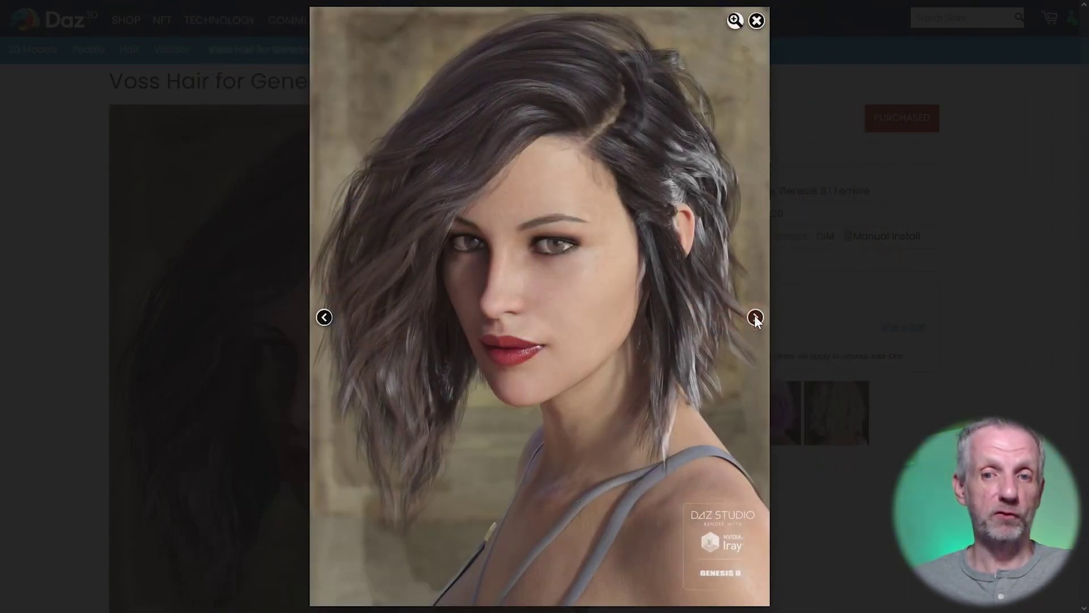
pyautogui.click(755, 317)
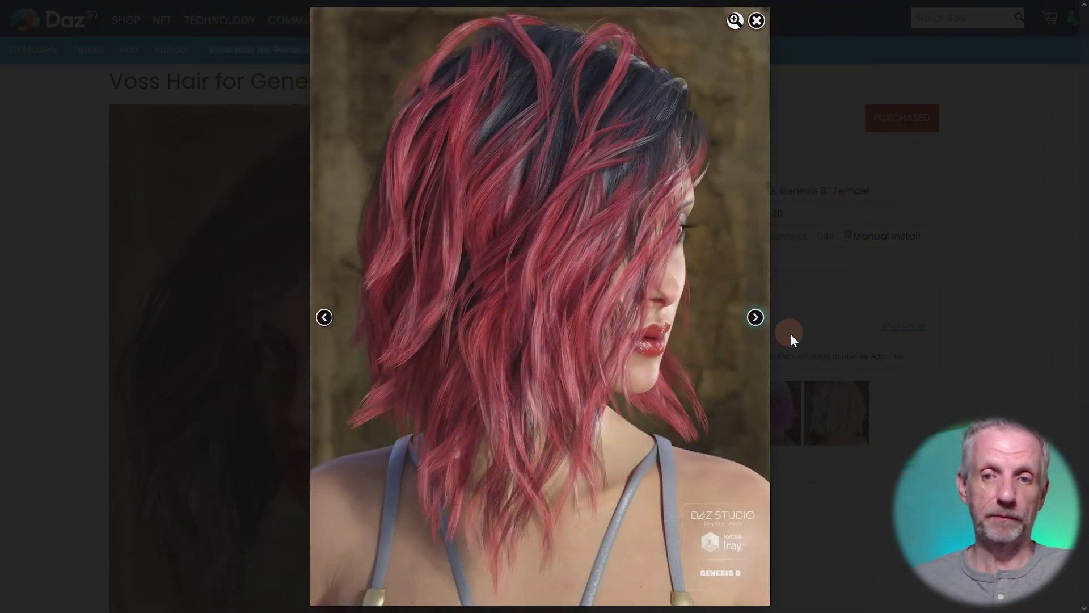
pyautogui.click(777, 341)
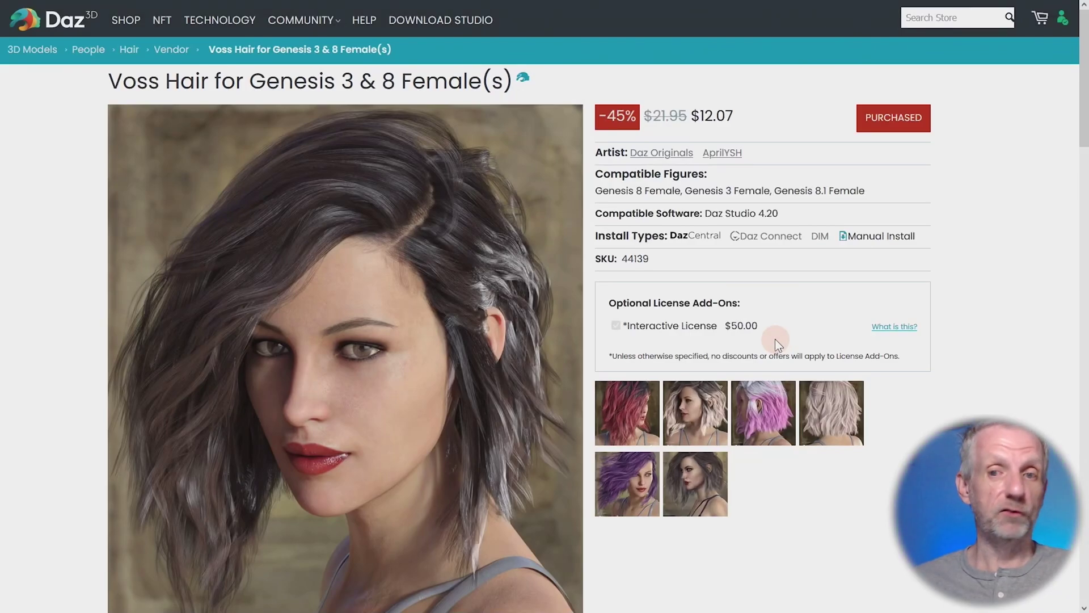
# Examine the compatible figures, bundles, details and included features listed on the Voss Hair product page.
pyautogui.moveTo(597, 192); pyautogui.dragTo(871, 191)
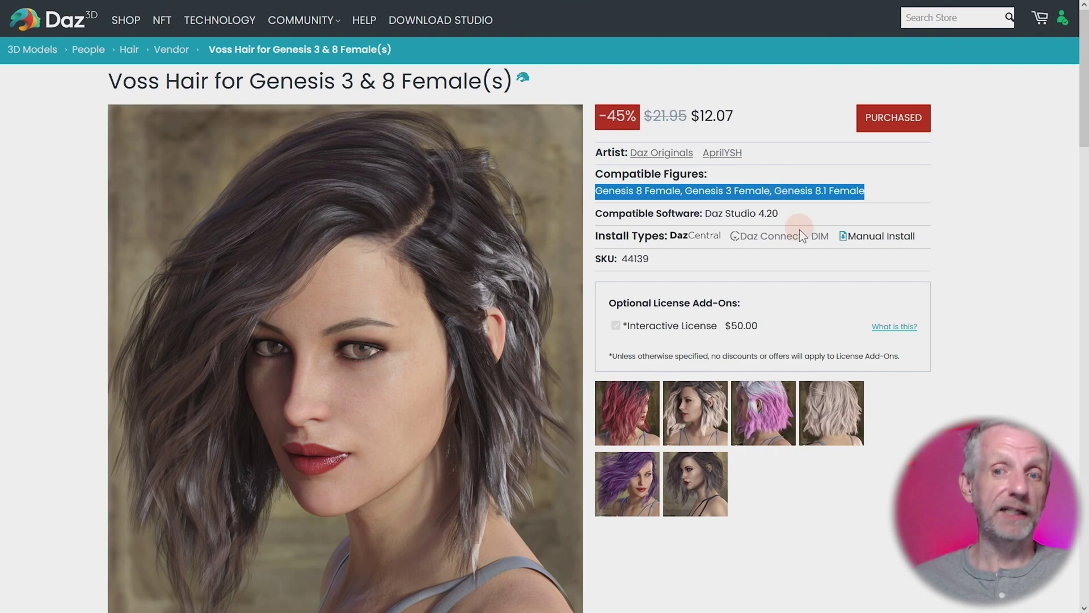
pyautogui.scroll(-10, 800, 230)
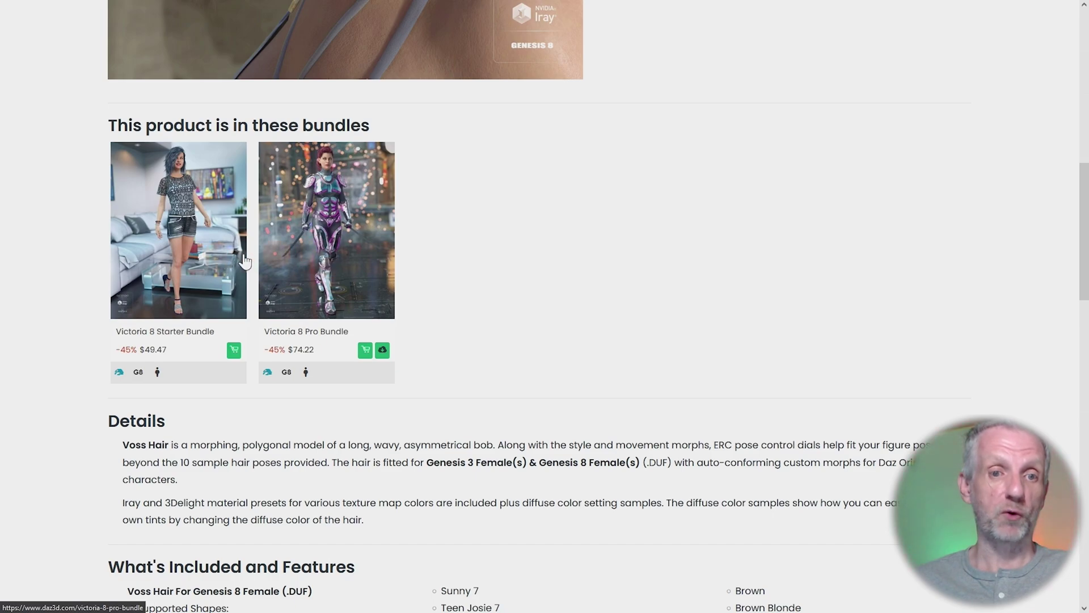
pyautogui.scroll(-3, 488, 270)
pyautogui.scroll(-5, 488, 270)
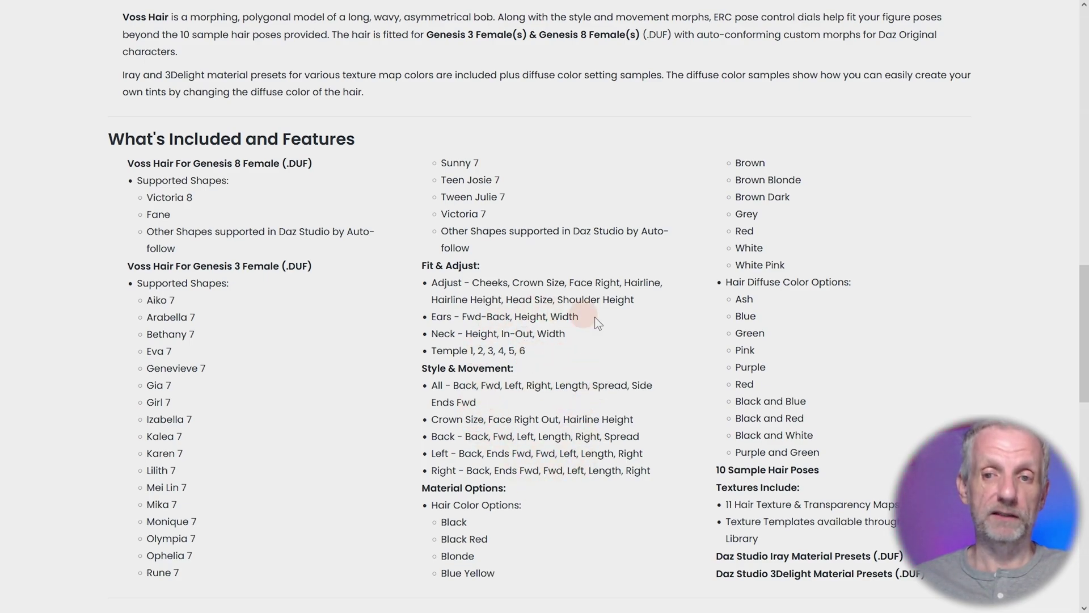
pyautogui.scroll(15, 652, 394)
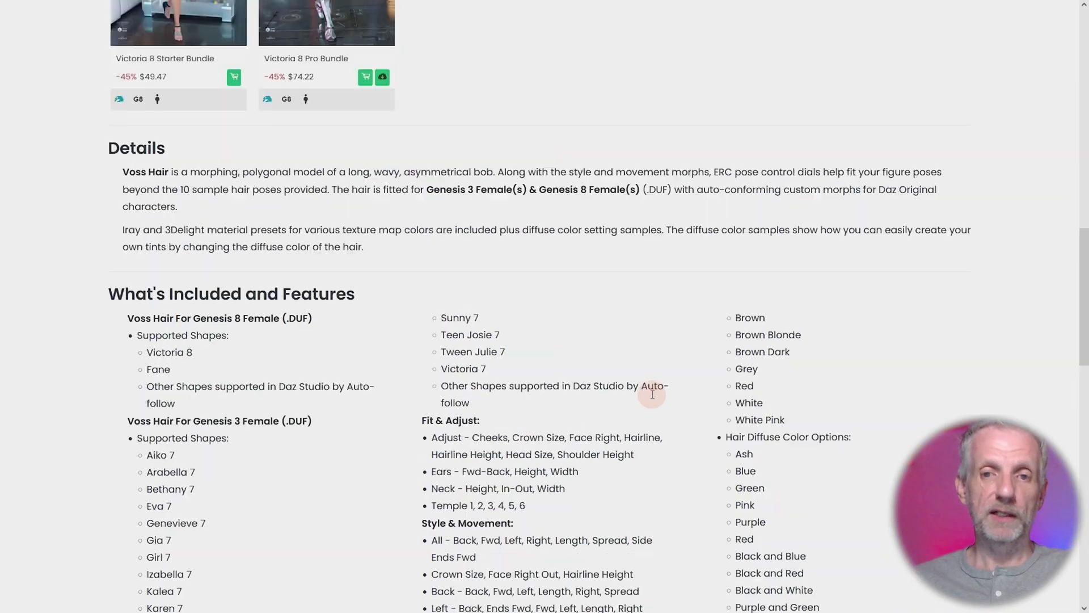
# Switch back to DAZ Studio and delete the existing Voss Hair from the Genesis 8 Female figure.
pyautogui.hotkey('alt', 'Tab')
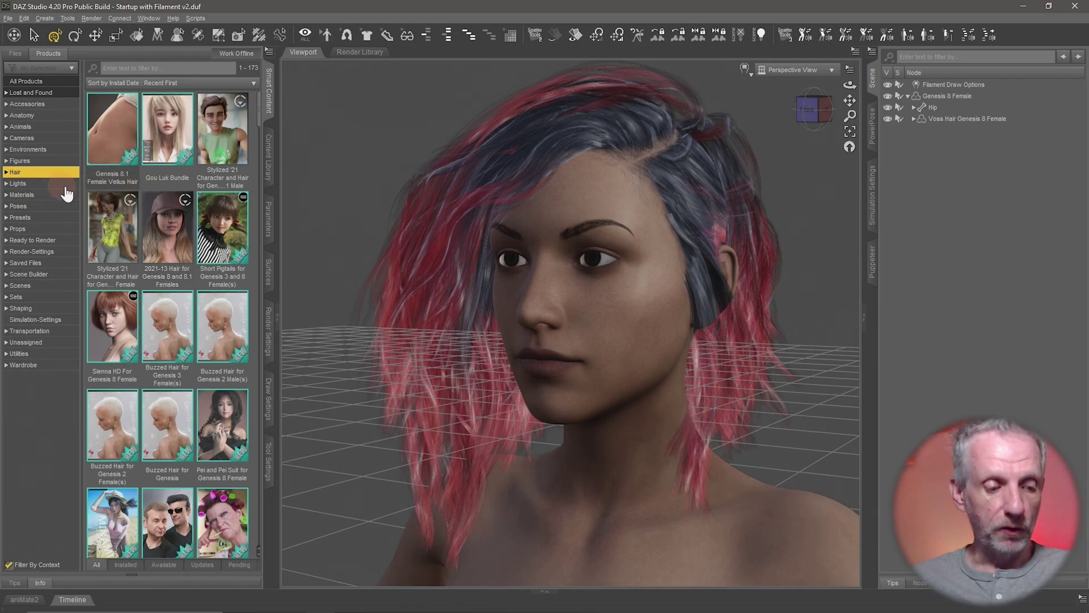
pyautogui.click(962, 118)
pyautogui.press('Delete')
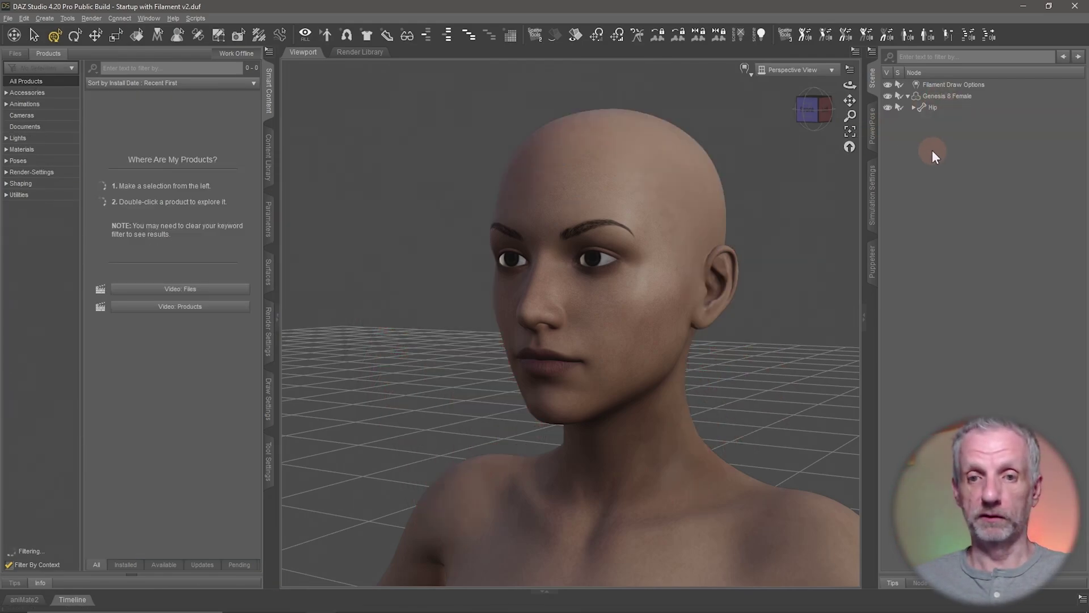
# Select the Genesis 8 Female figure and open the Voss Hair for Genesis 3 & 8 Female(s) product from the Hair category.
pyautogui.click(953, 96)
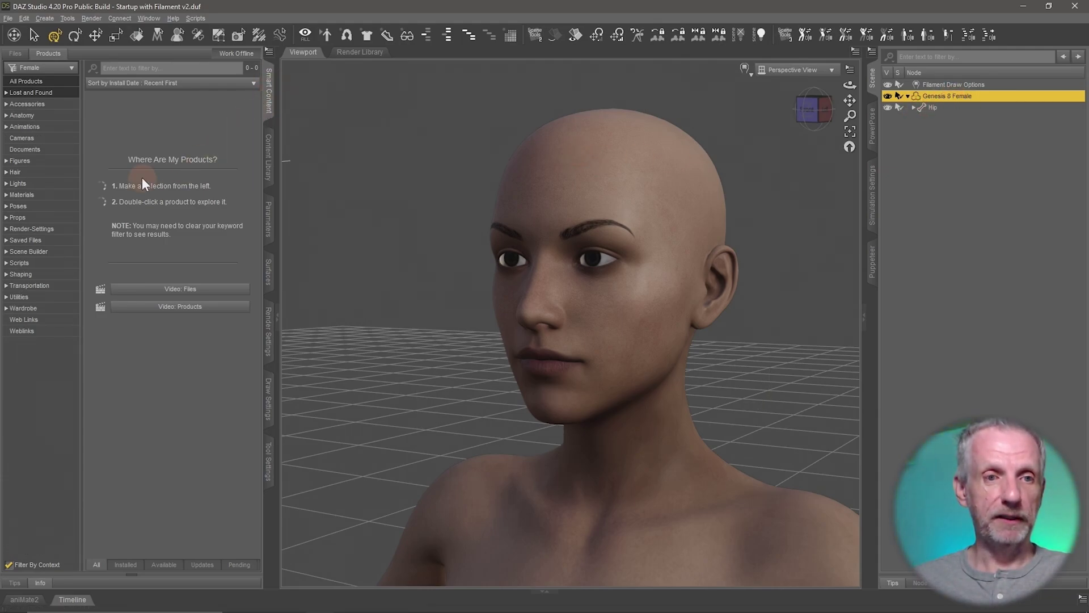
pyautogui.click(45, 173)
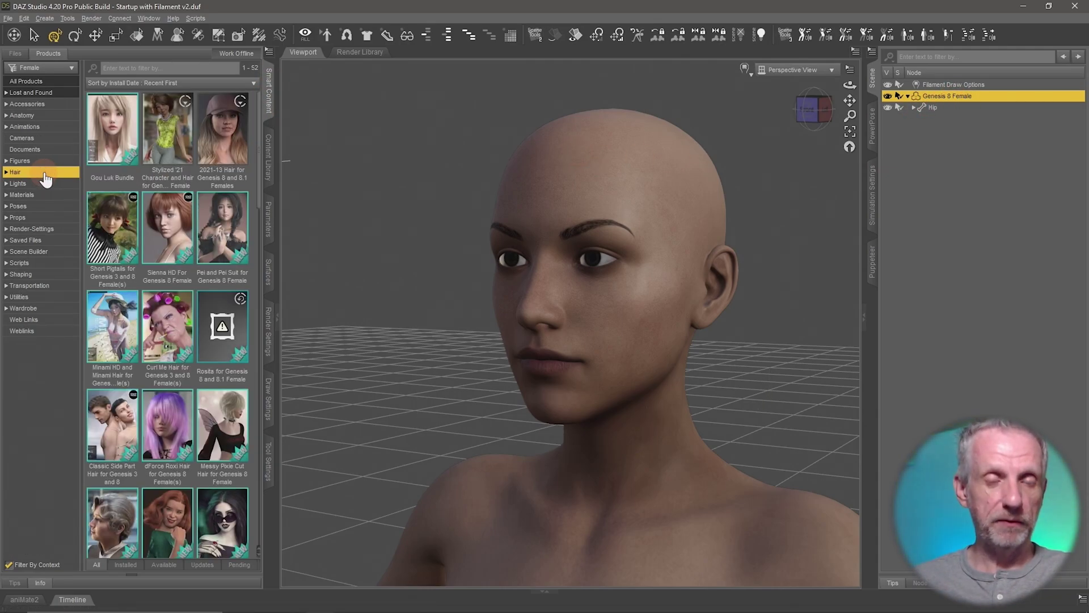
pyautogui.moveTo(207, 270)
pyautogui.scroll(-3, 207, 270)
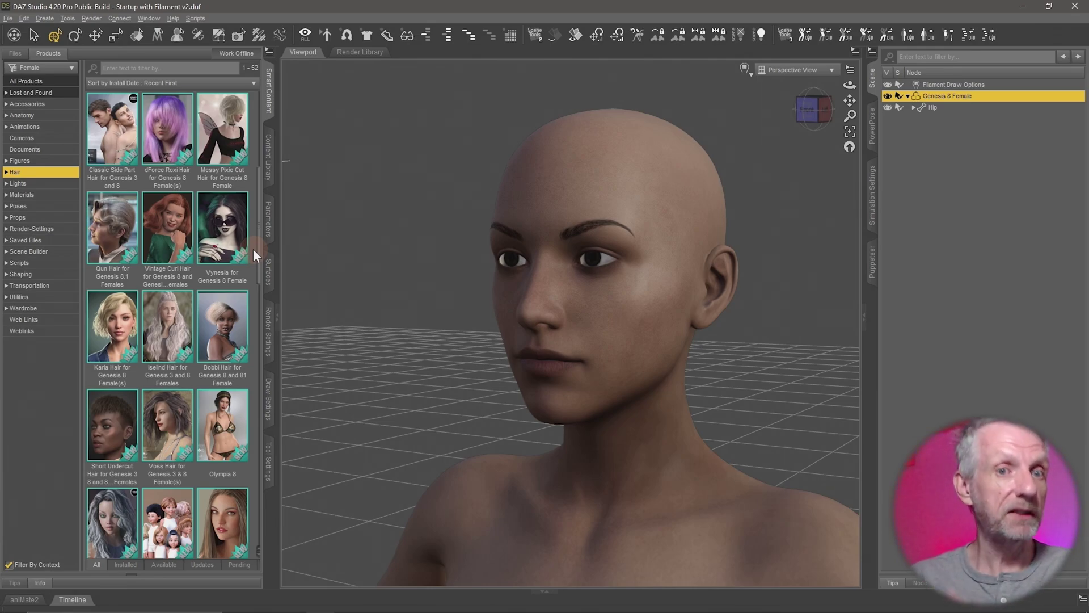
pyautogui.scroll(-5, 253, 248)
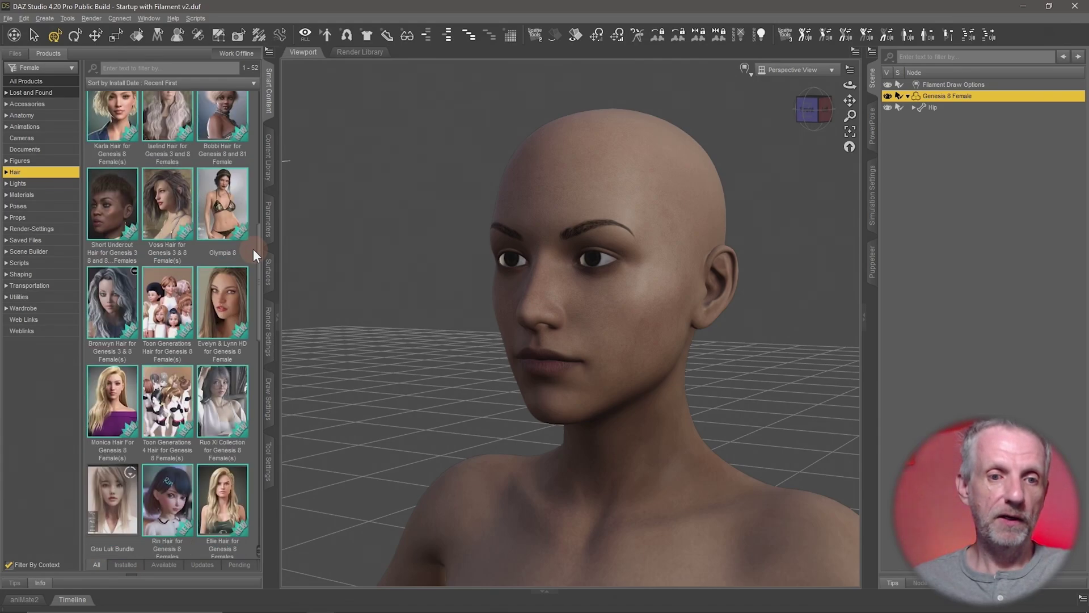
pyautogui.click(178, 120)
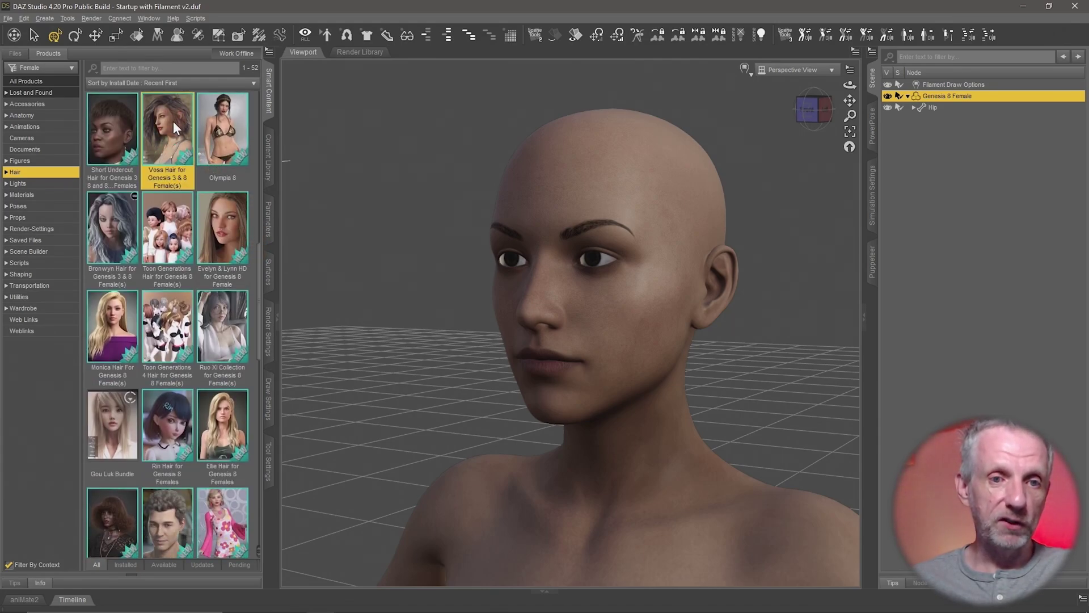
pyautogui.doubleClick(175, 124)
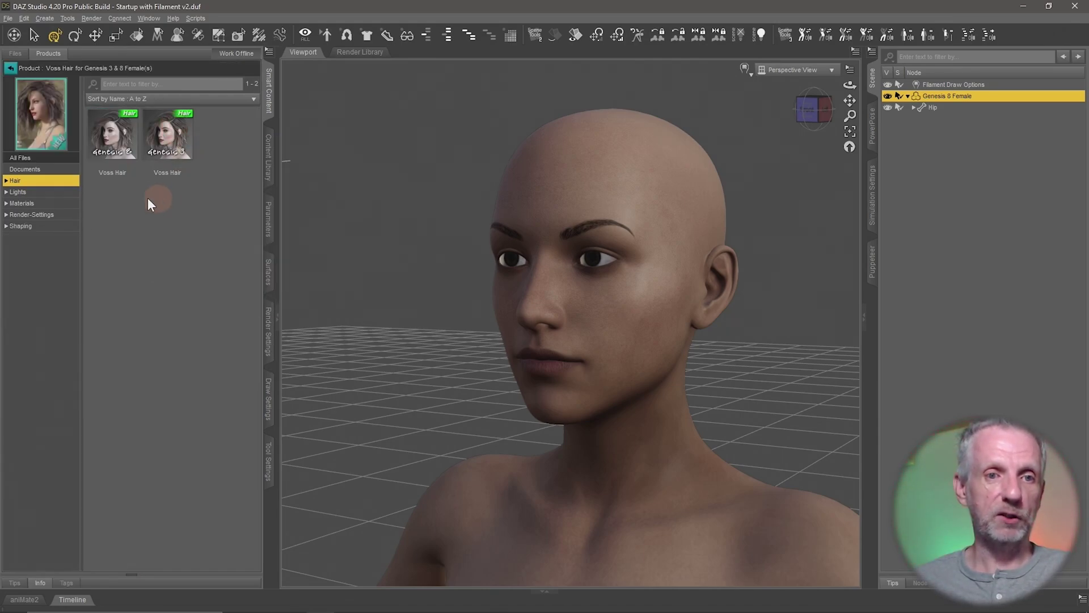
# Load the Genesis 8 version of Voss Hair onto the selected figure.
pyautogui.click(128, 138)
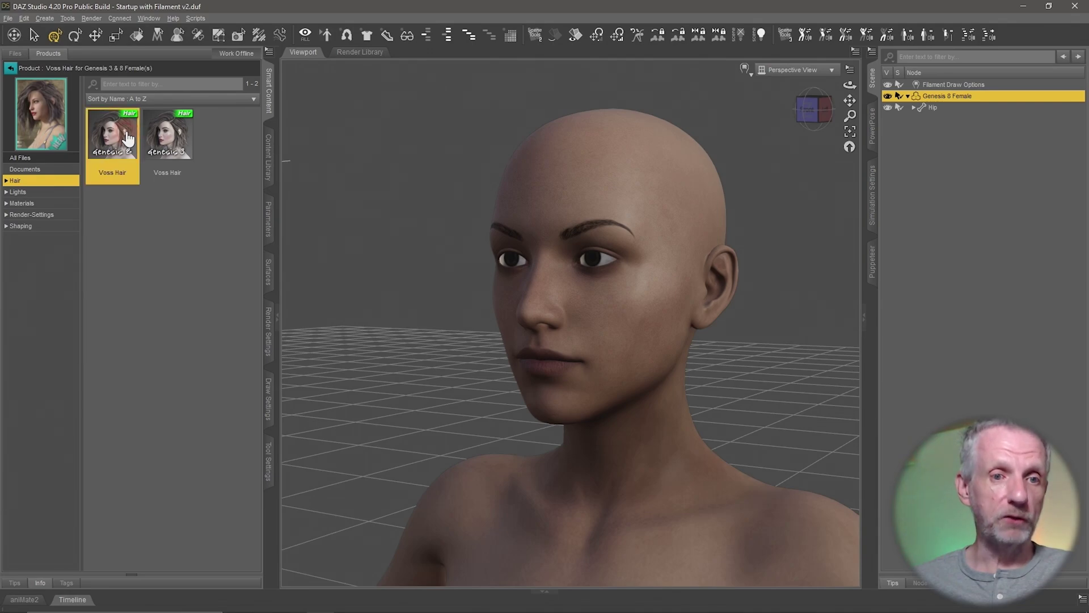
pyautogui.click(174, 162)
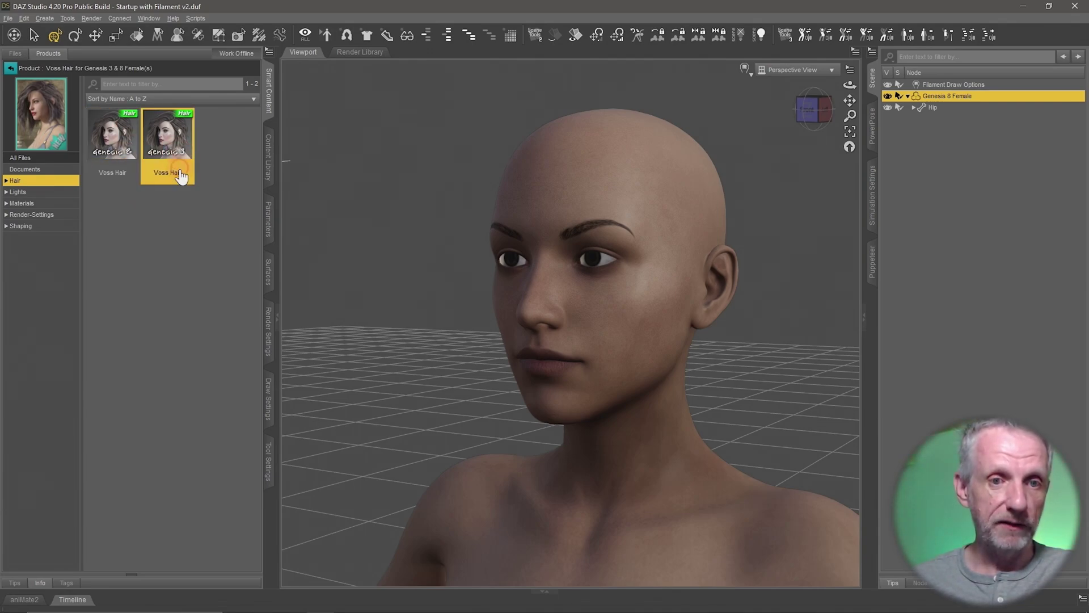
pyautogui.moveTo(180, 176)
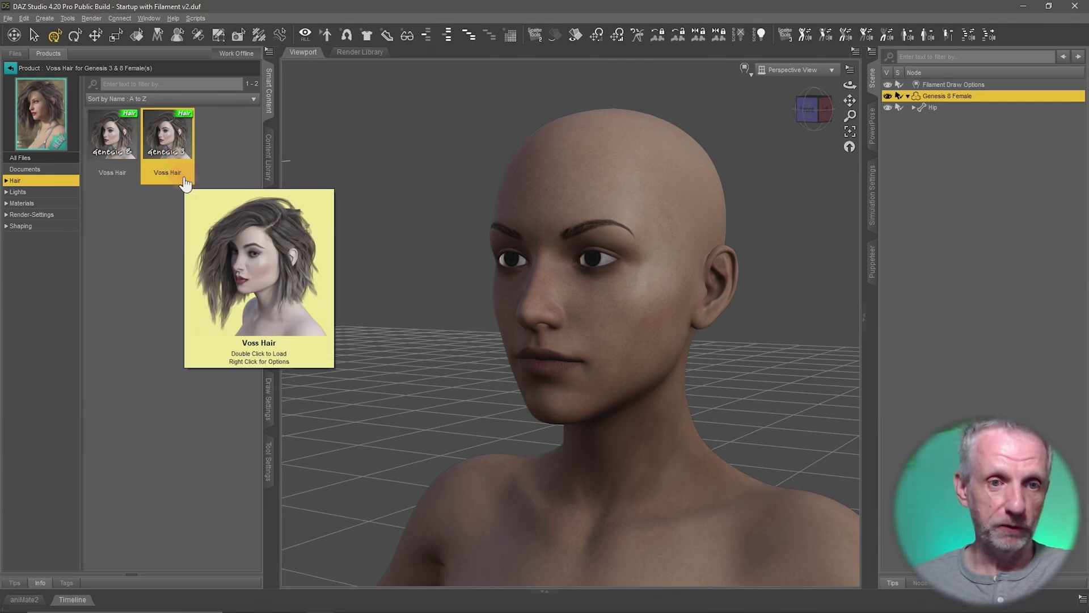
pyautogui.doubleClick(114, 144)
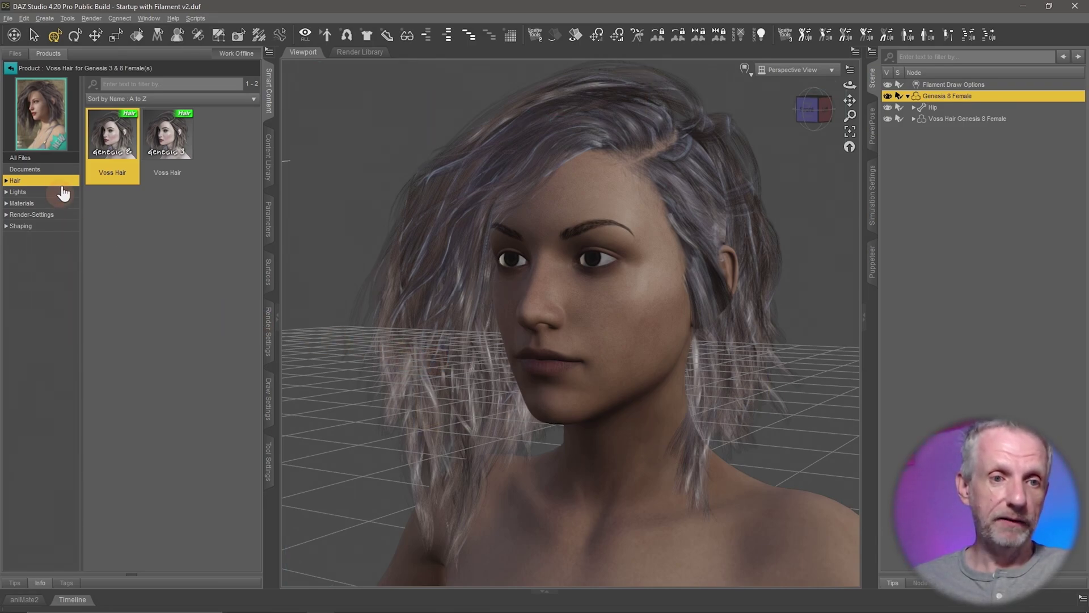
# Expand the Voss Hair product's materials and compare its 3Delight presets with its Iray presets, ending on the Iray set.
pyautogui.click(49, 204)
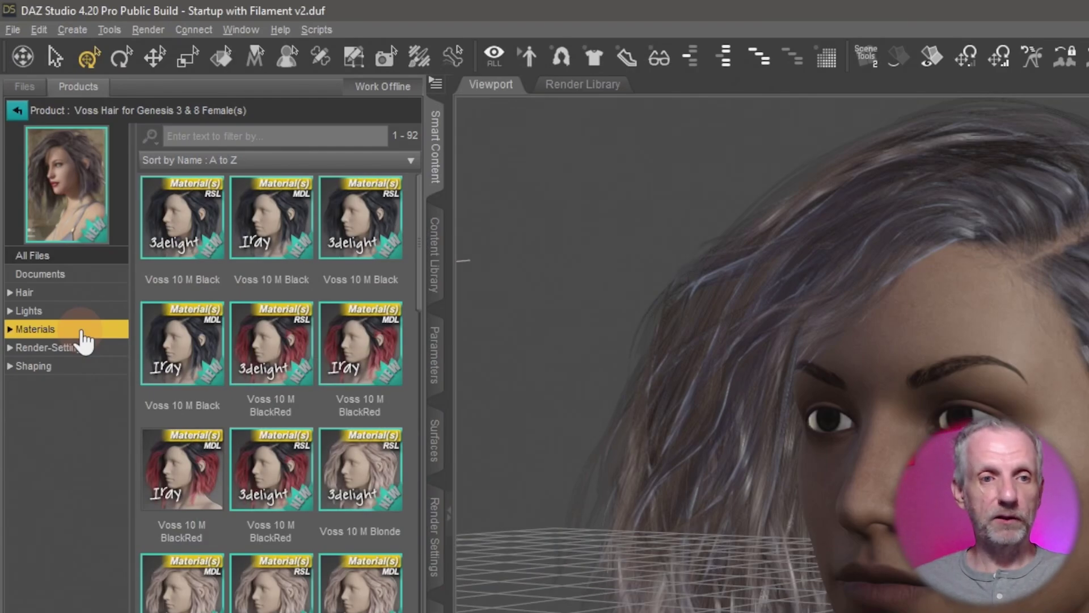
pyautogui.doubleClick(89, 336)
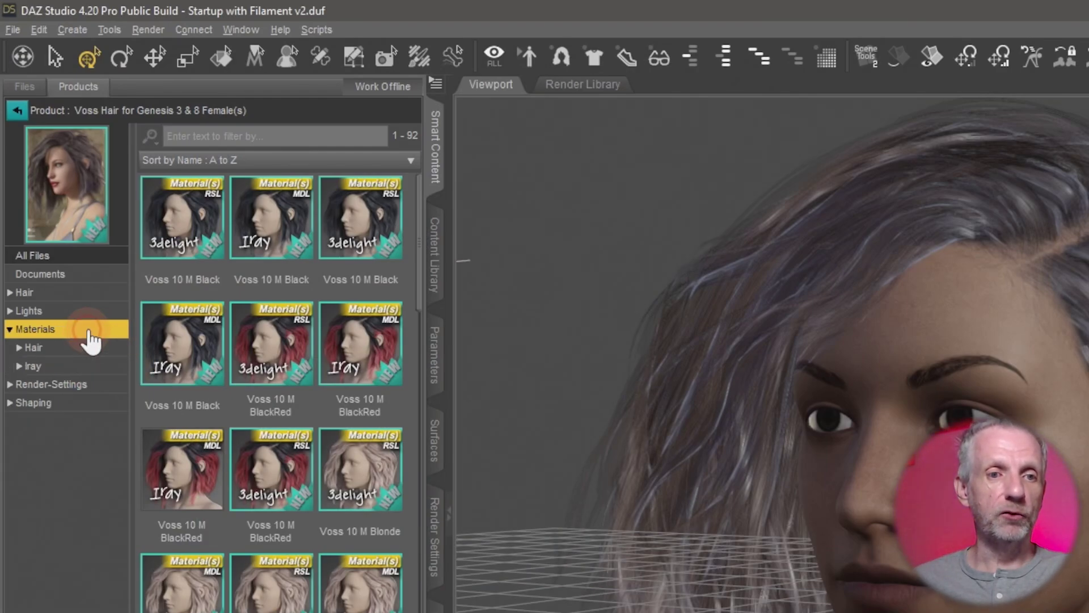
pyautogui.click(95, 349)
pyautogui.click(97, 366)
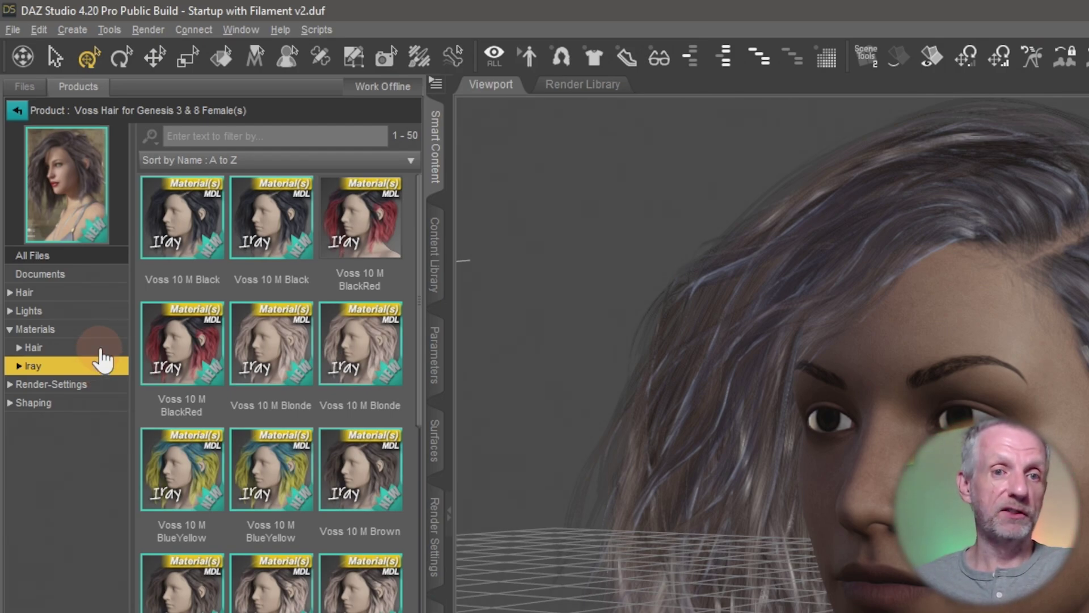
pyautogui.click(101, 348)
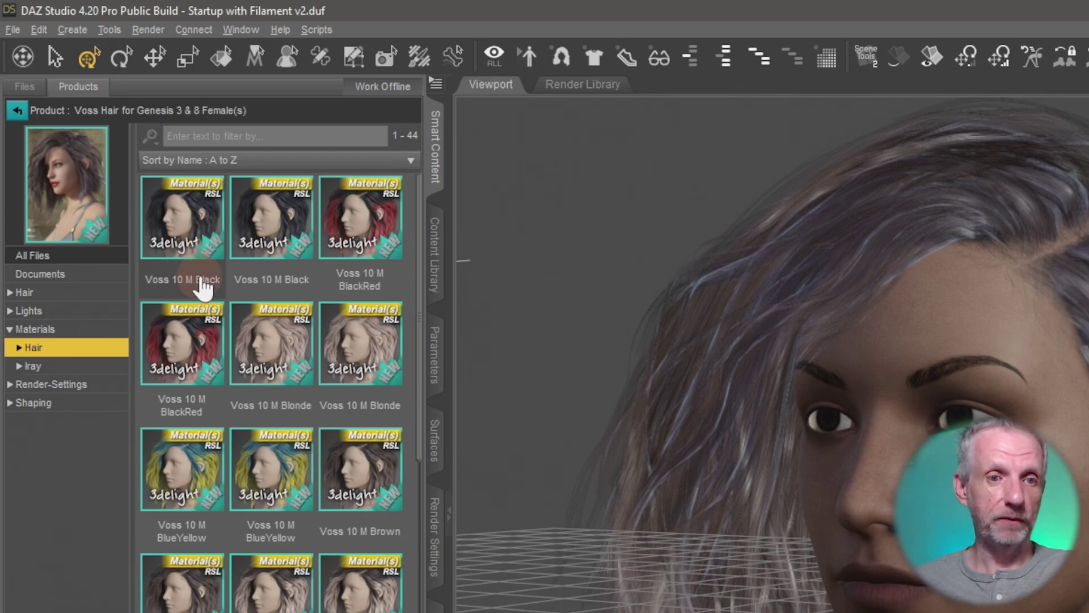
pyautogui.doubleClick(171, 256)
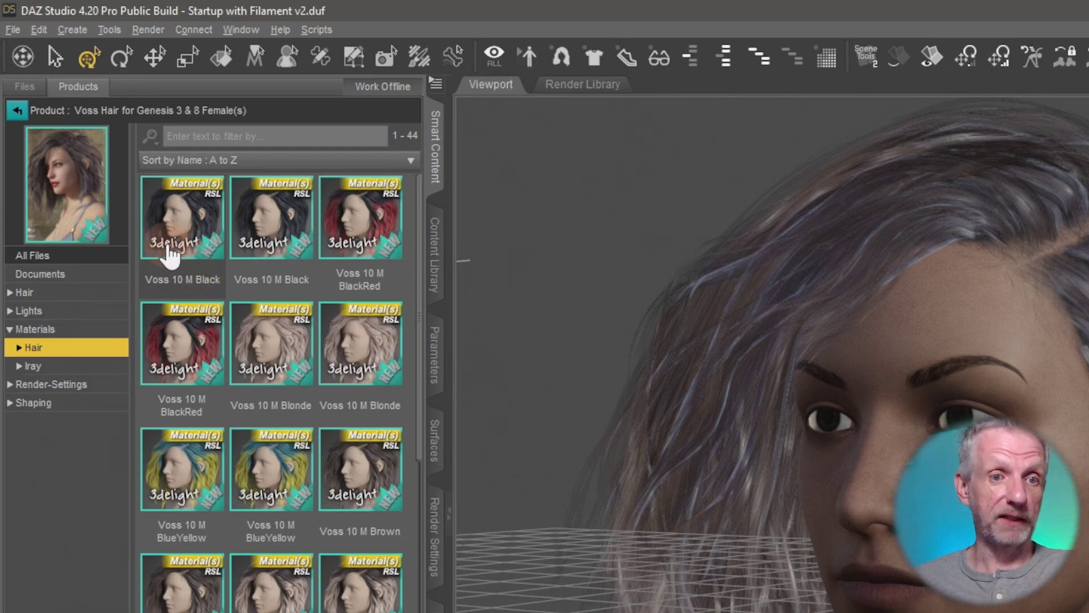
pyautogui.moveTo(177, 255)
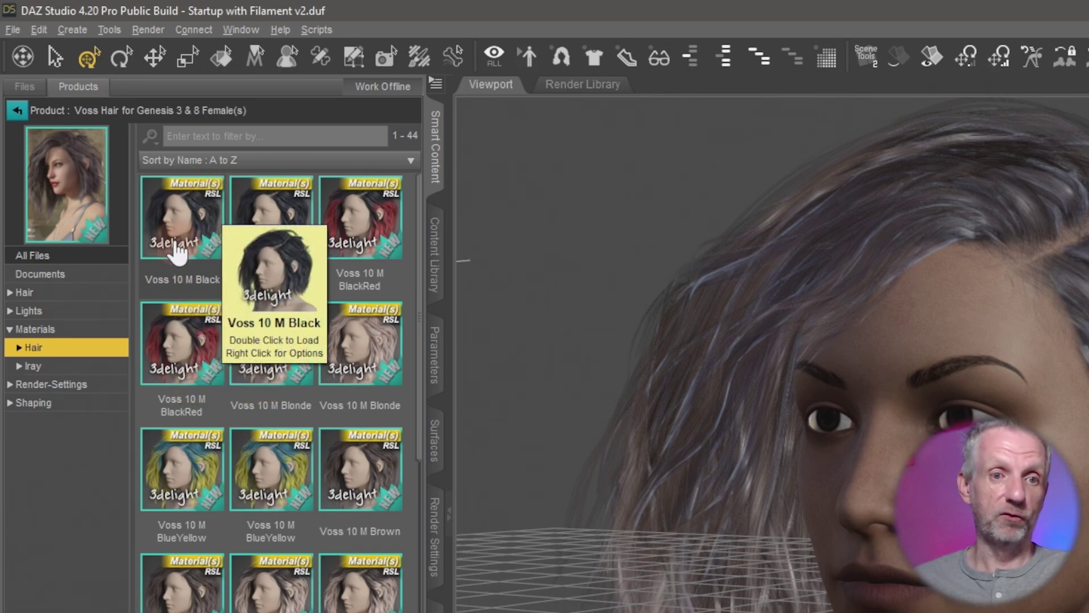
pyautogui.click(56, 369)
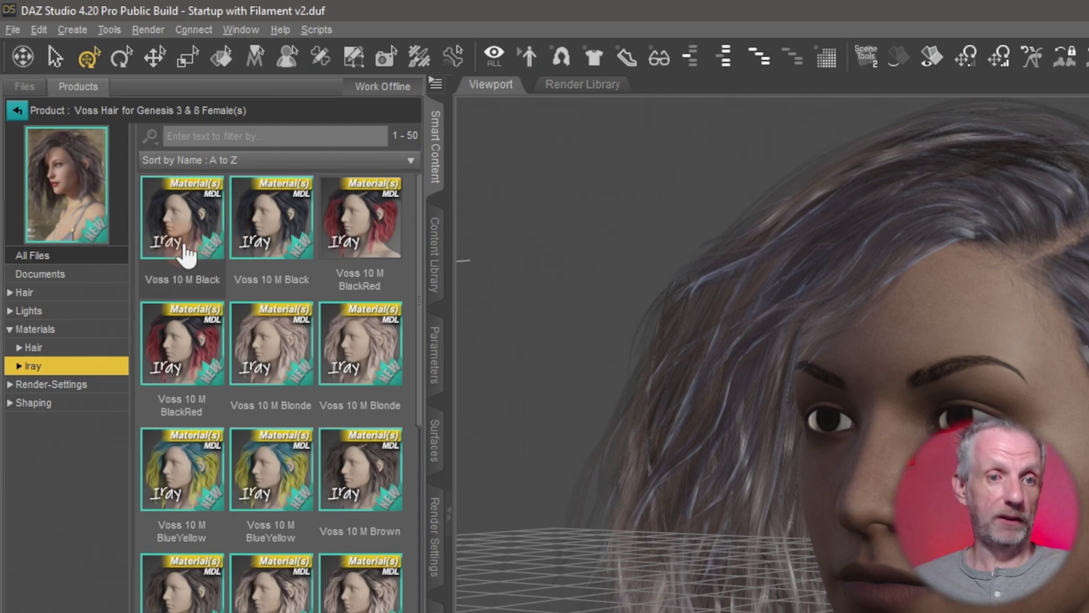
pyautogui.moveTo(217, 335)
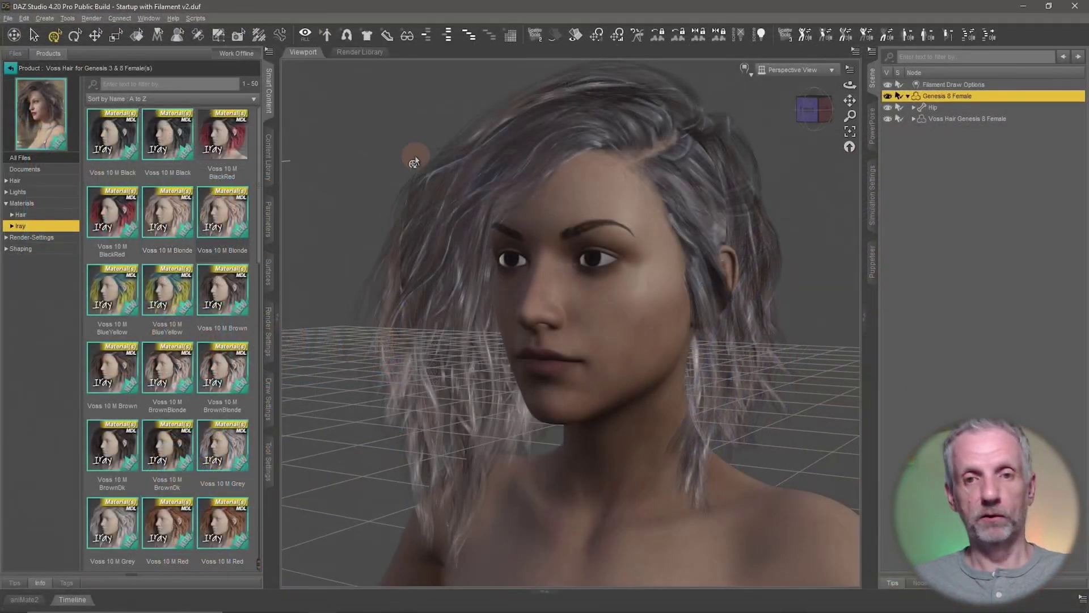
# Select the Voss hair on the figure and apply the Voss 10 M BlackRed Iray material preset to it.
pyautogui.rightClick(475, 175)
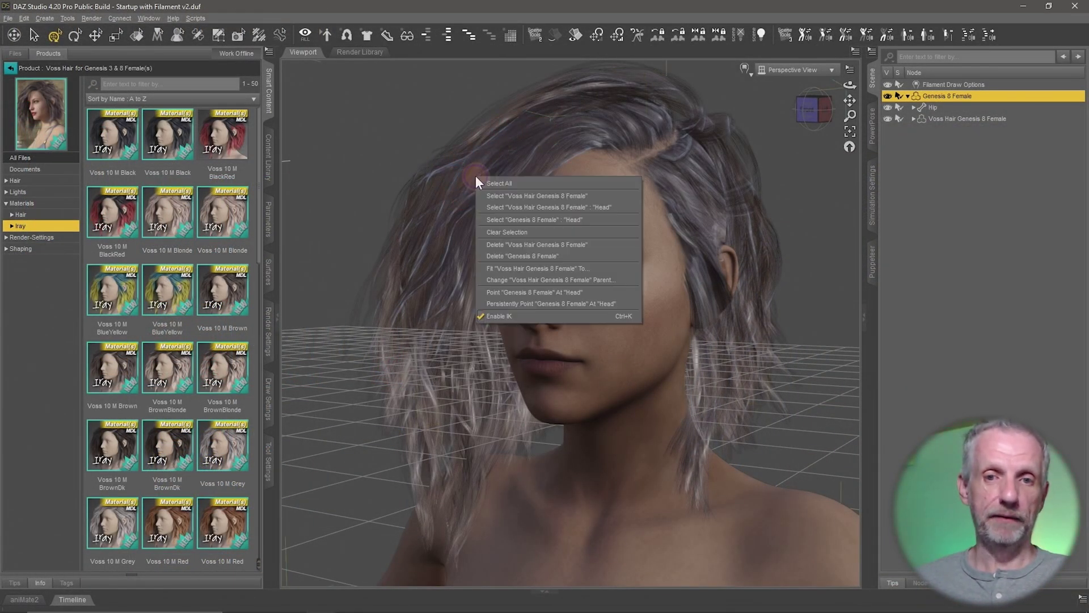
pyautogui.click(545, 196)
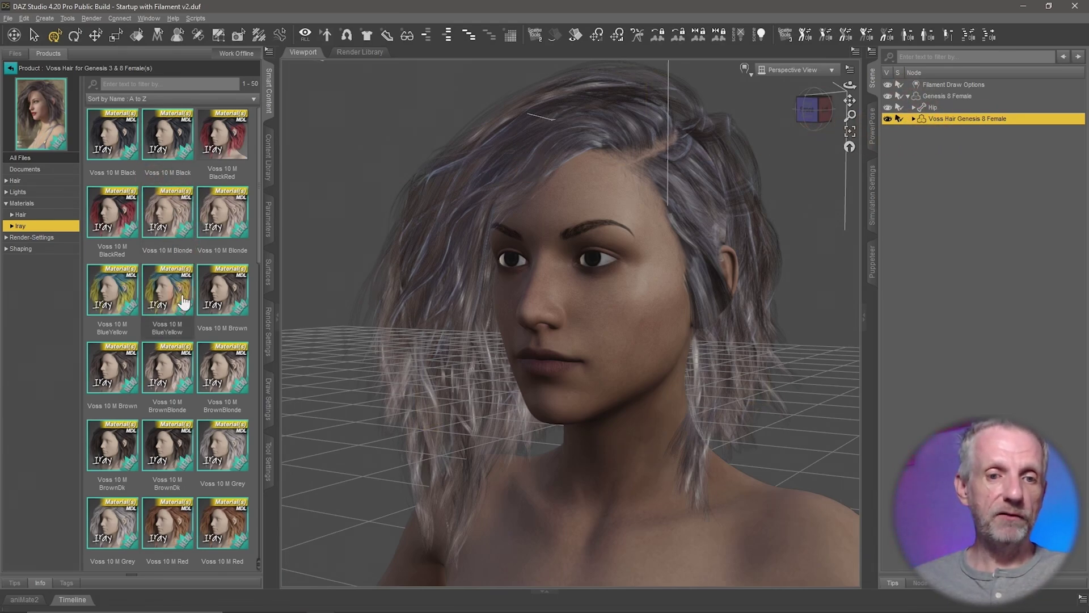
pyautogui.scroll(-12, 183, 302)
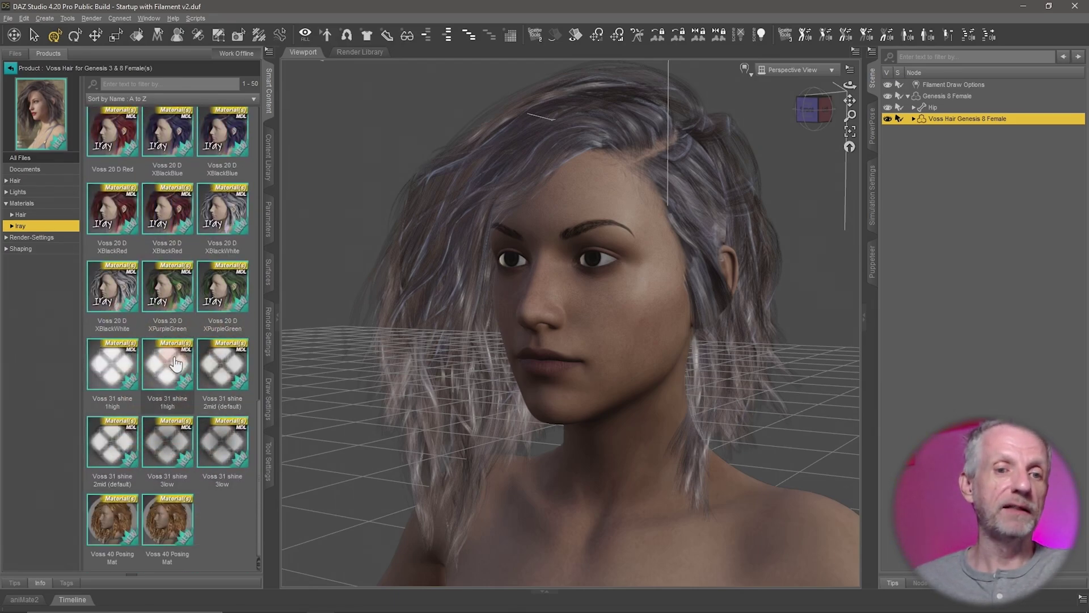
pyautogui.scroll(10, 176, 360)
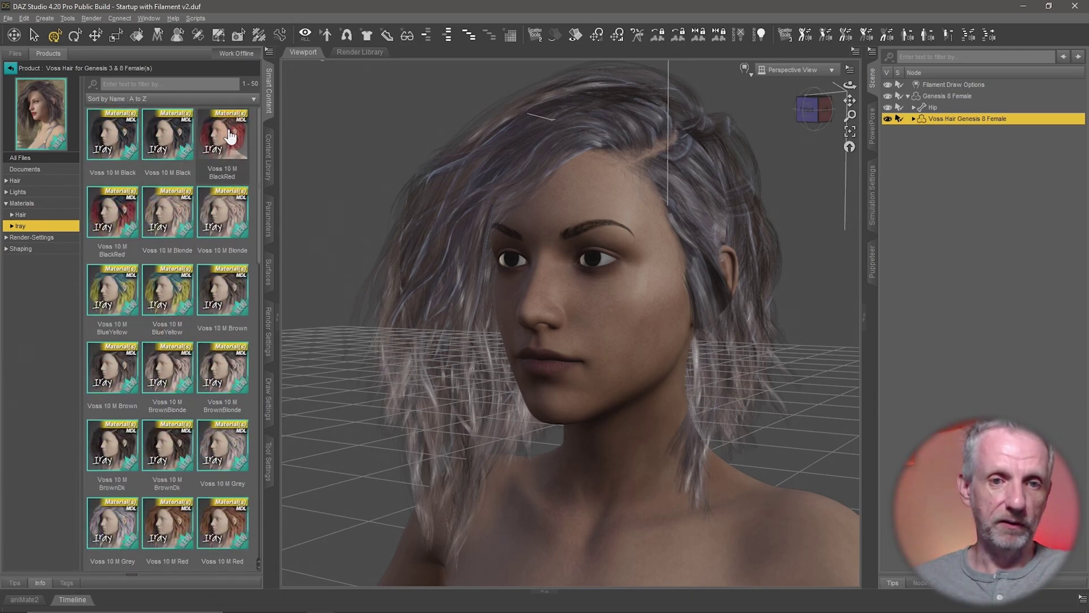
pyautogui.doubleClick(229, 135)
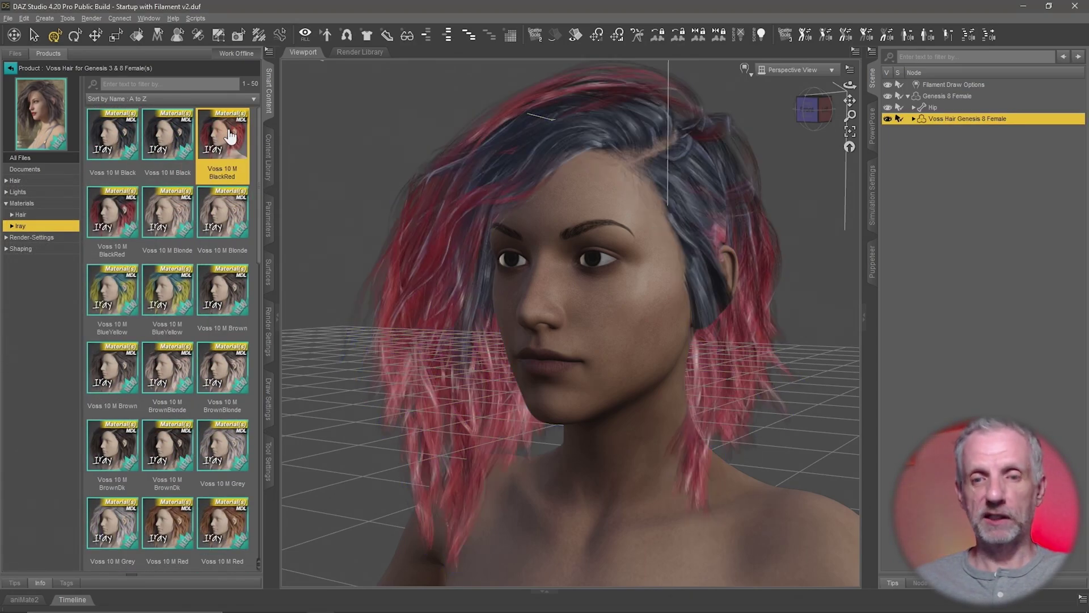
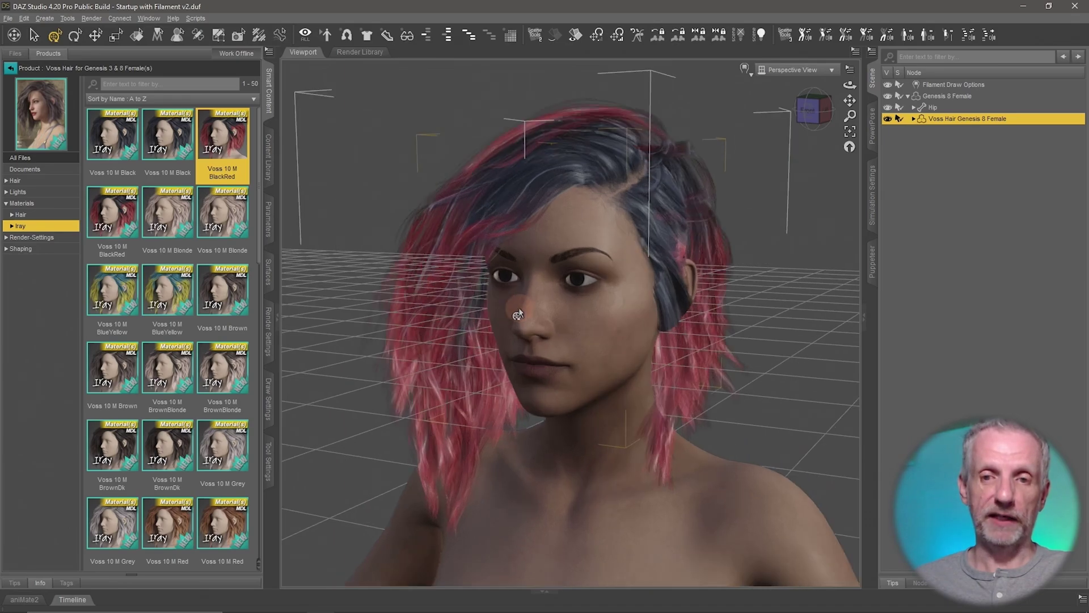
pyautogui.moveTo(518, 312)
pyautogui.mouseDown(button='middle')
pyautogui.moveTo(497, 300)
pyautogui.moveTo(523, 303)
pyautogui.mouseUp(button='middle')
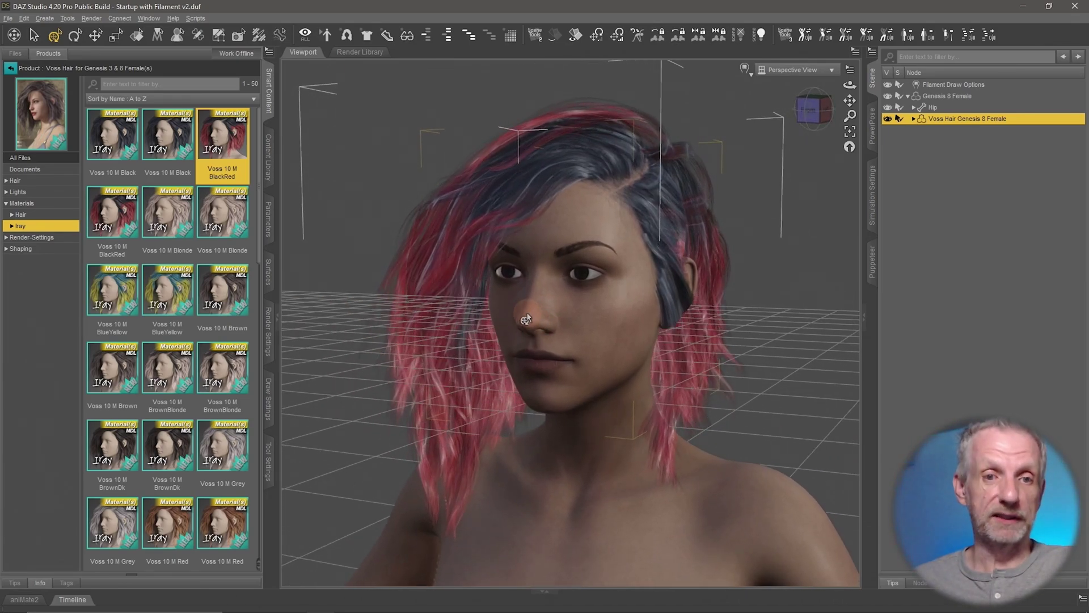
pyautogui.moveTo(566, 330); pyautogui.dragTo(555, 336, button='middle')
pyautogui.keyDown('alt'); pyautogui.moveTo(557, 336); pyautogui.dragTo(581, 324); pyautogui.keyUp('alt')
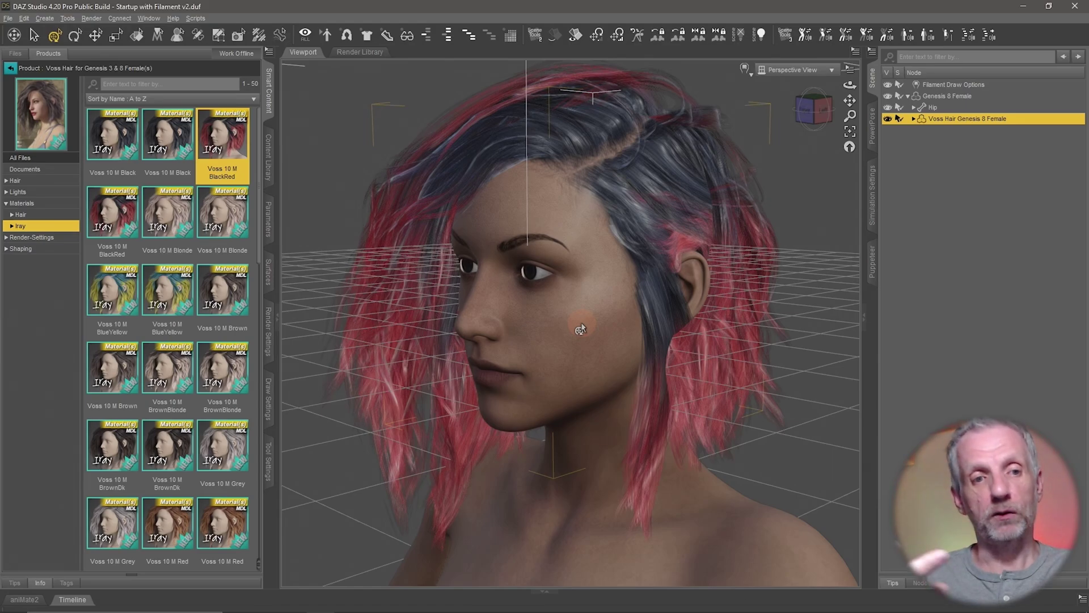
pyautogui.keyDown('alt'); pyautogui.moveTo(581, 323); pyautogui.dragTo(513, 342); pyautogui.keyUp('alt')
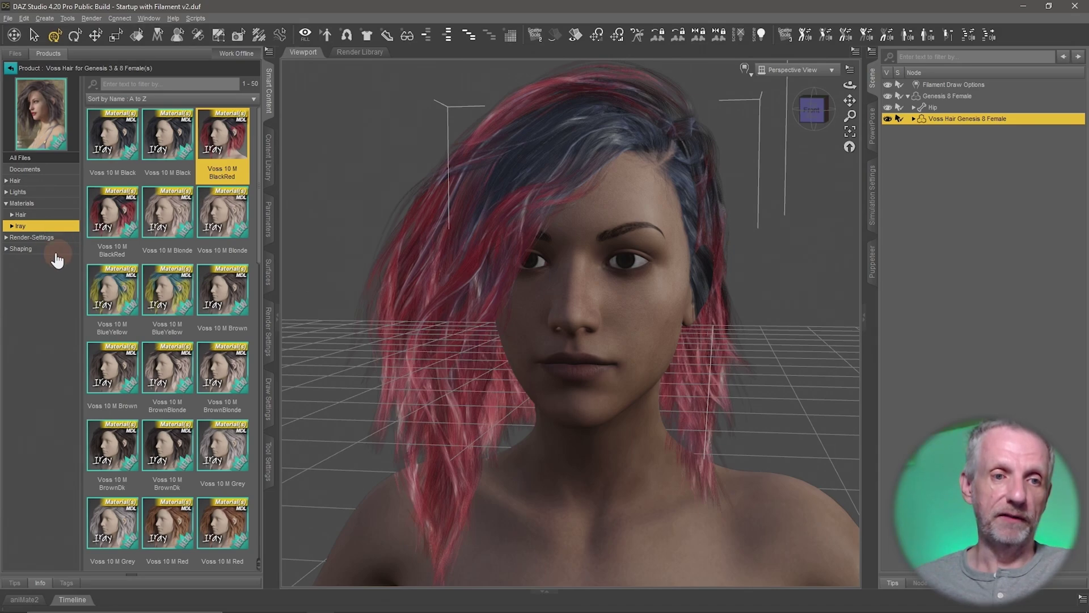
# Open the Voss Hair product's Shaping presets and apply the Voss 50 Pose 03 shape to the hair.
pyautogui.click(34, 248)
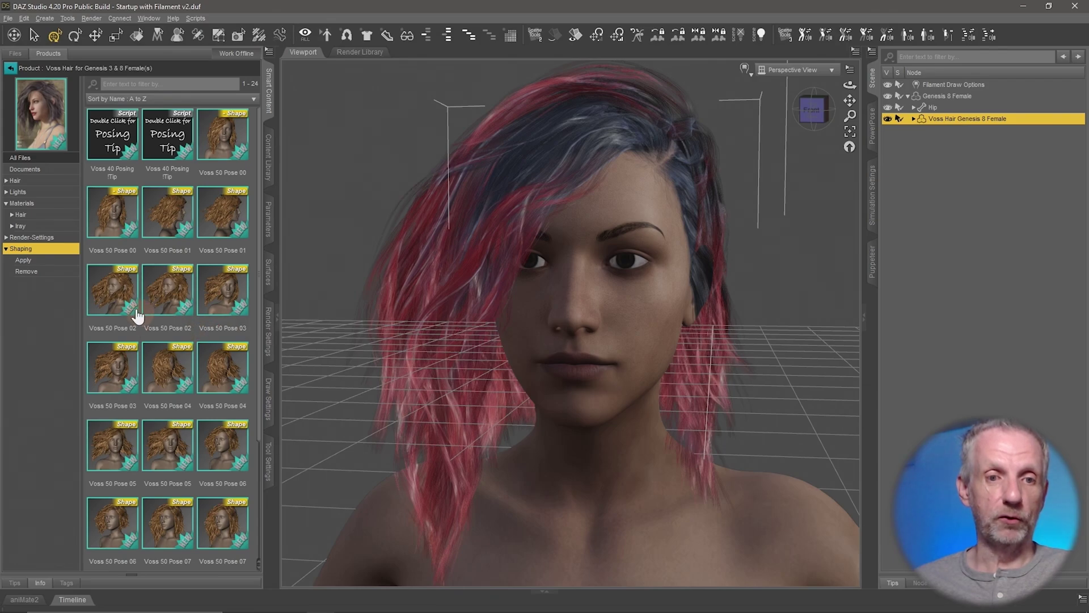
pyautogui.click(117, 330)
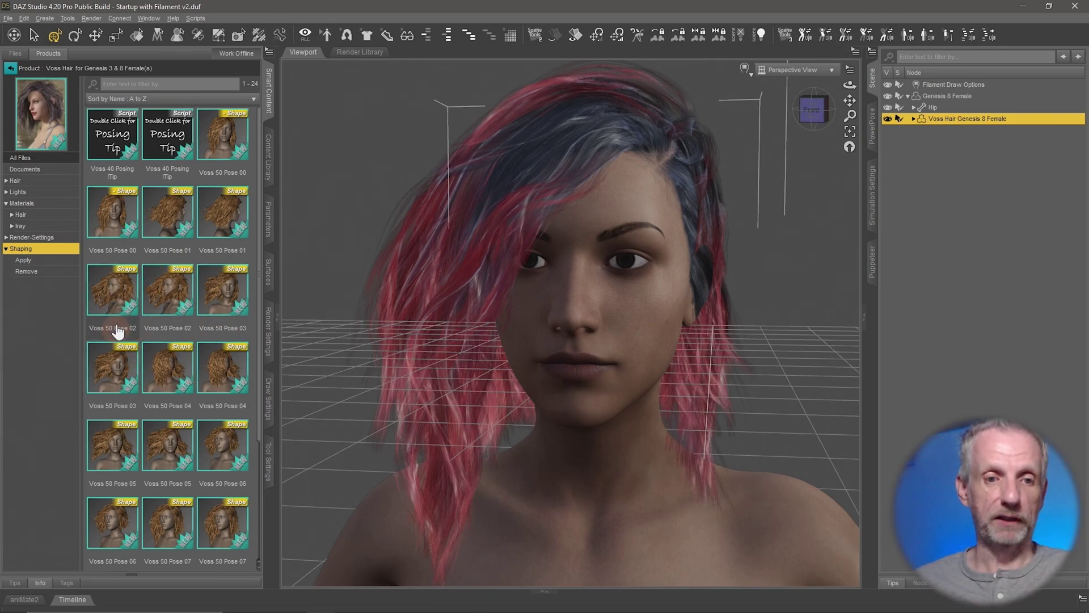
pyautogui.click(126, 377)
pyautogui.click(136, 383)
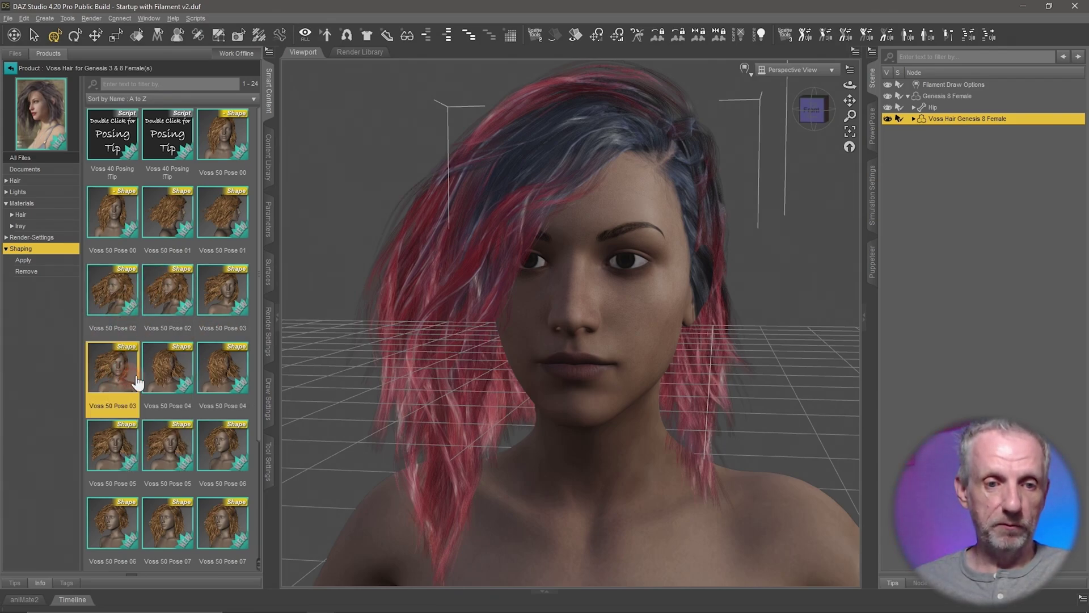
pyautogui.moveTo(128, 380)
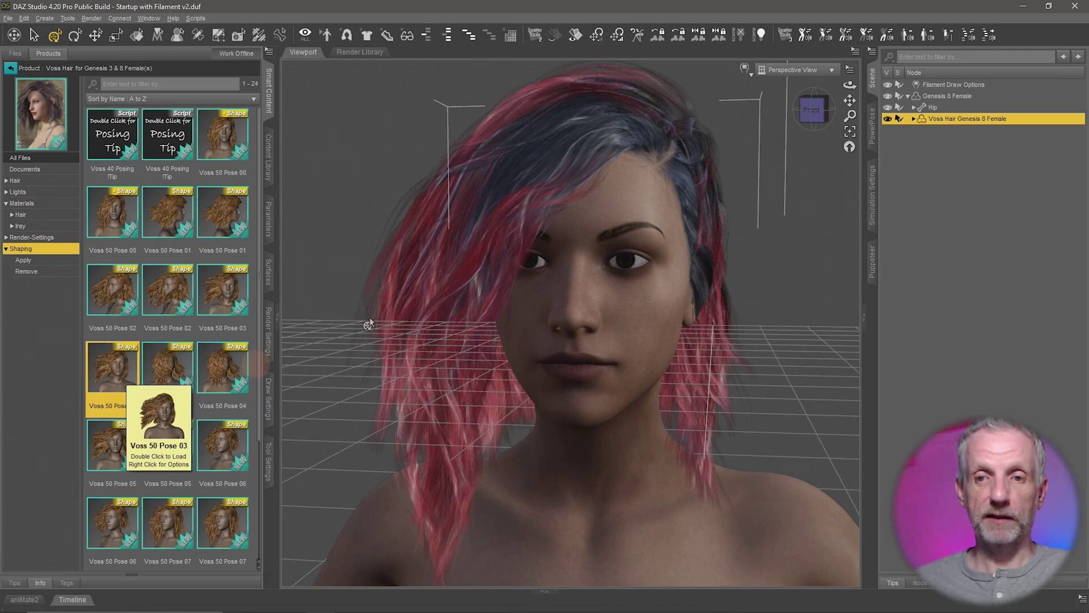
pyautogui.click(878, 146)
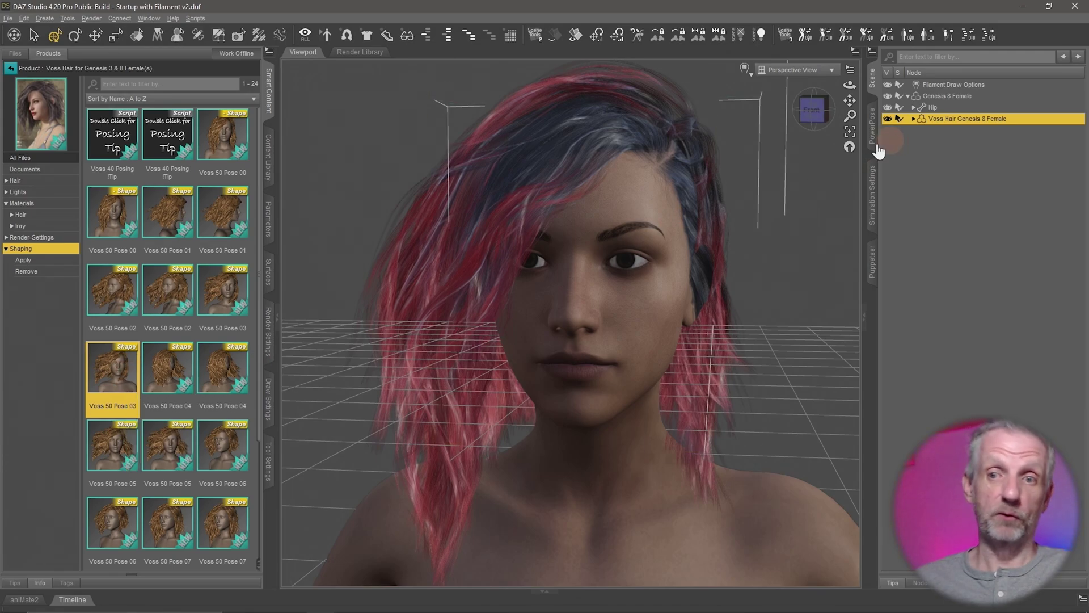
pyautogui.doubleClick(123, 374)
pyautogui.scroll(-3, 558, 403)
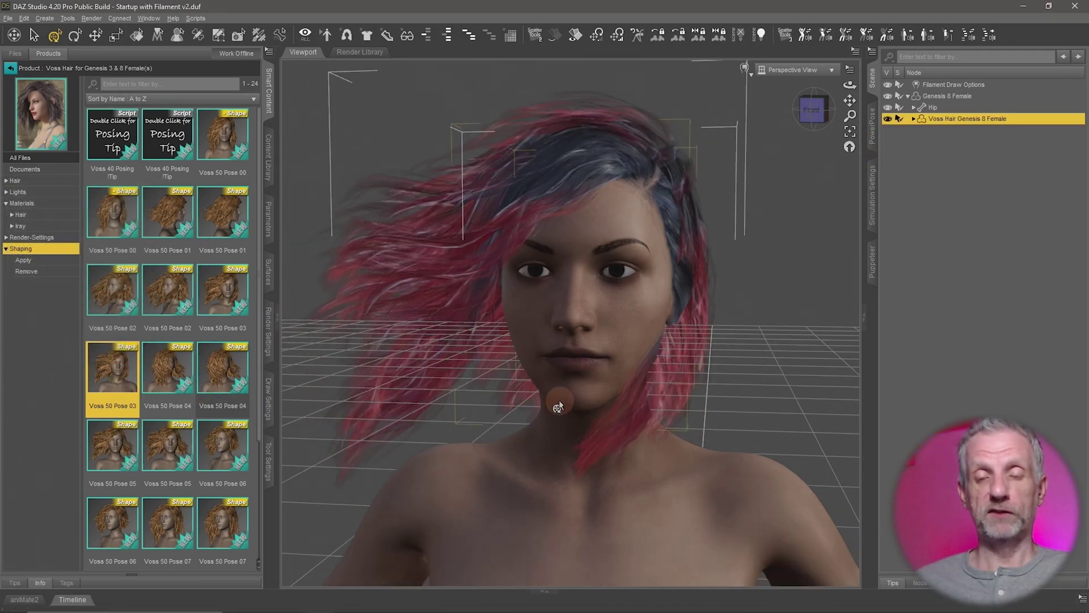
pyautogui.moveTo(557, 405); pyautogui.dragTo(559, 400, button='middle')
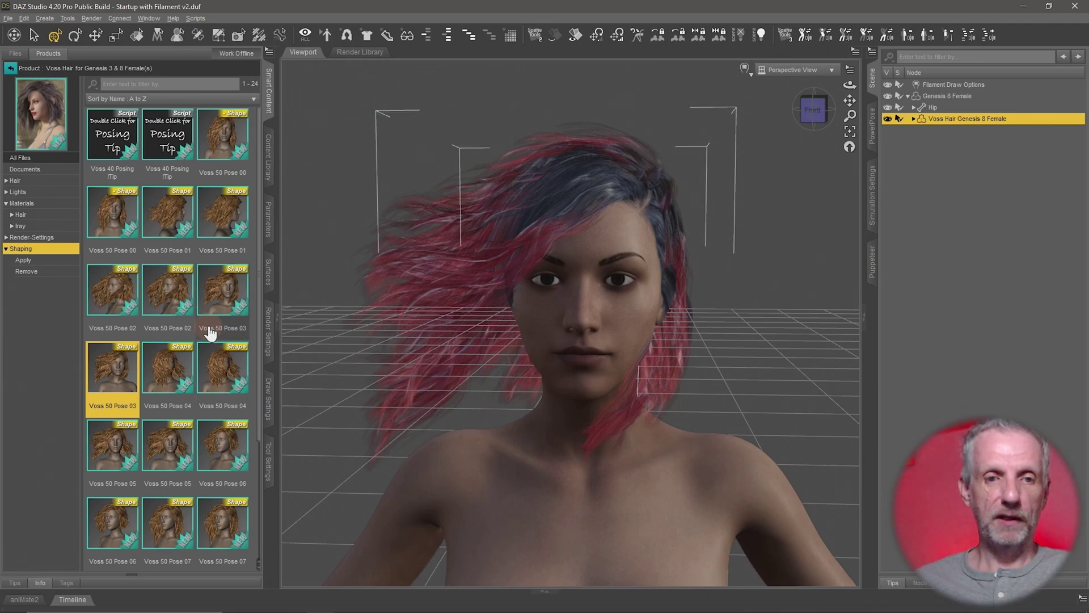
# Try the Voss 50 Pose 07, 08, 09 and 02 shape presets on the hair, then Pose 07 again and Pose 05.
pyautogui.scroll(-3, 178, 377)
pyautogui.doubleClick(174, 381)
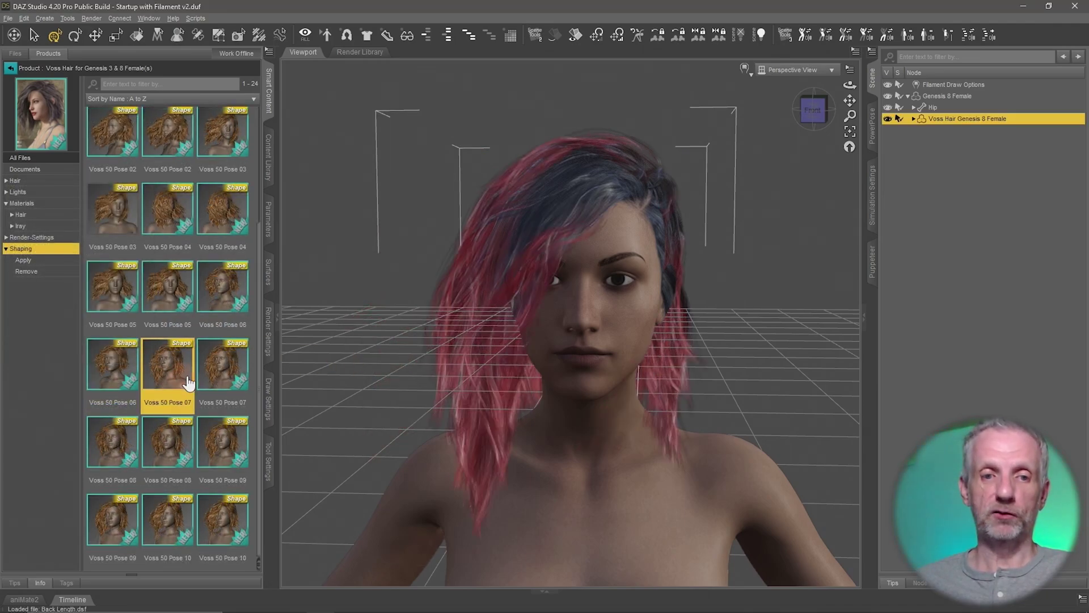
pyautogui.doubleClick(162, 445)
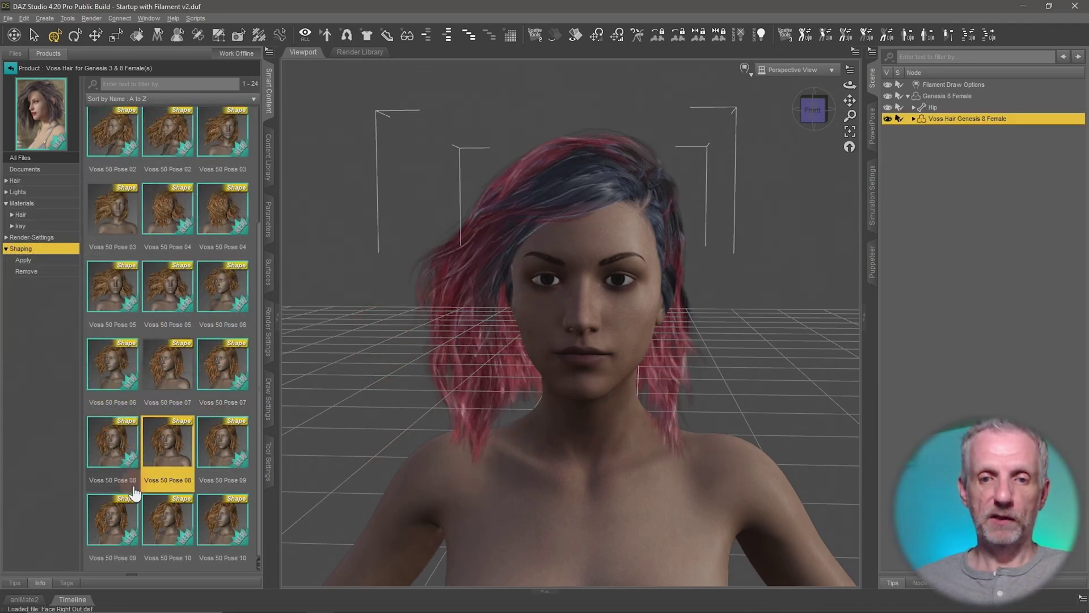
pyautogui.doubleClick(116, 519)
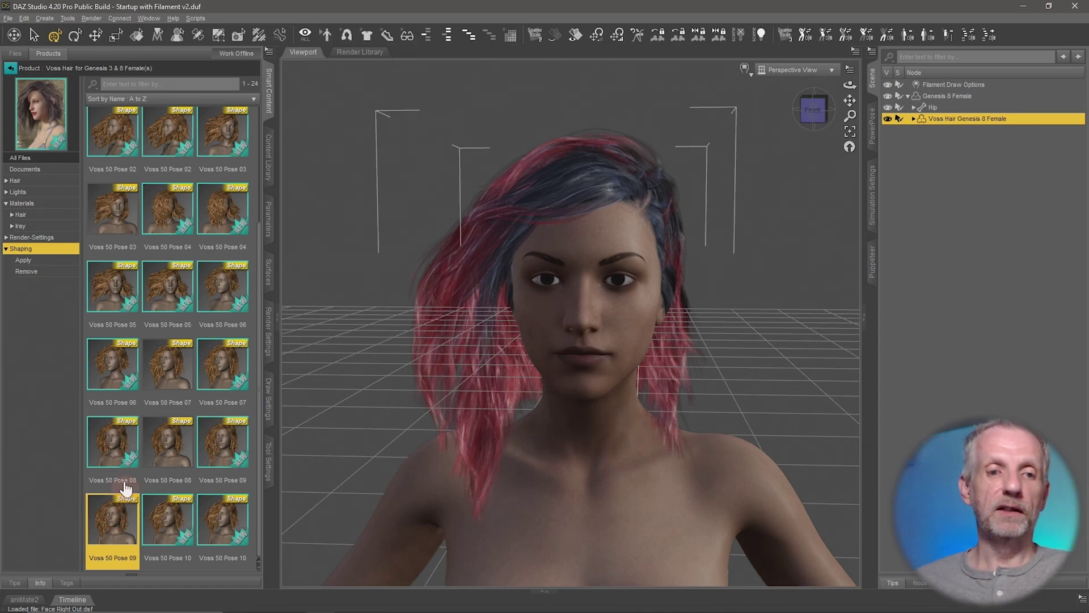
pyautogui.doubleClick(126, 145)
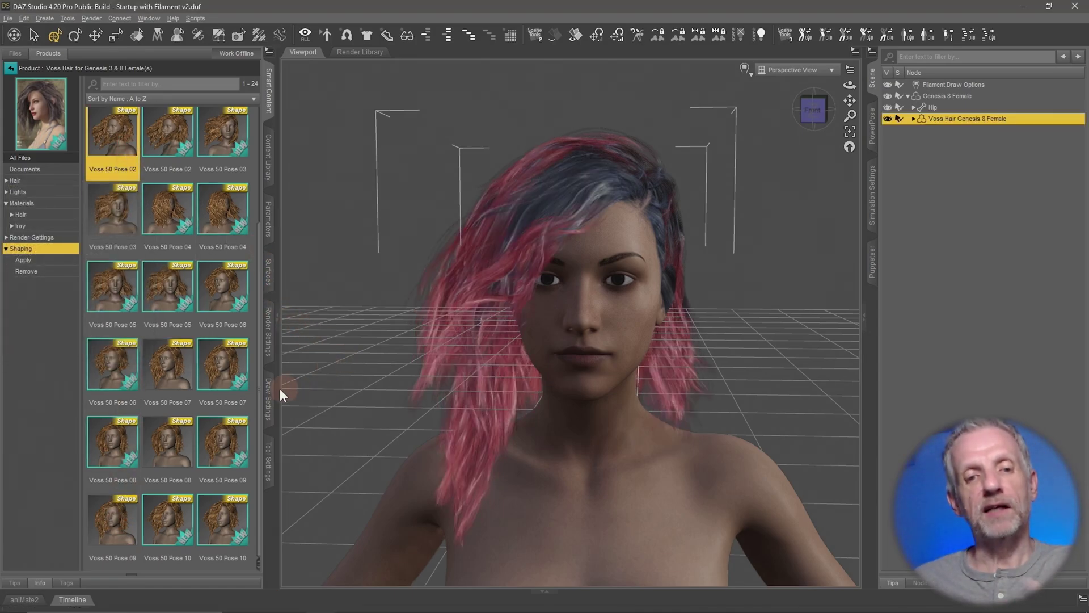
pyautogui.doubleClick(220, 379)
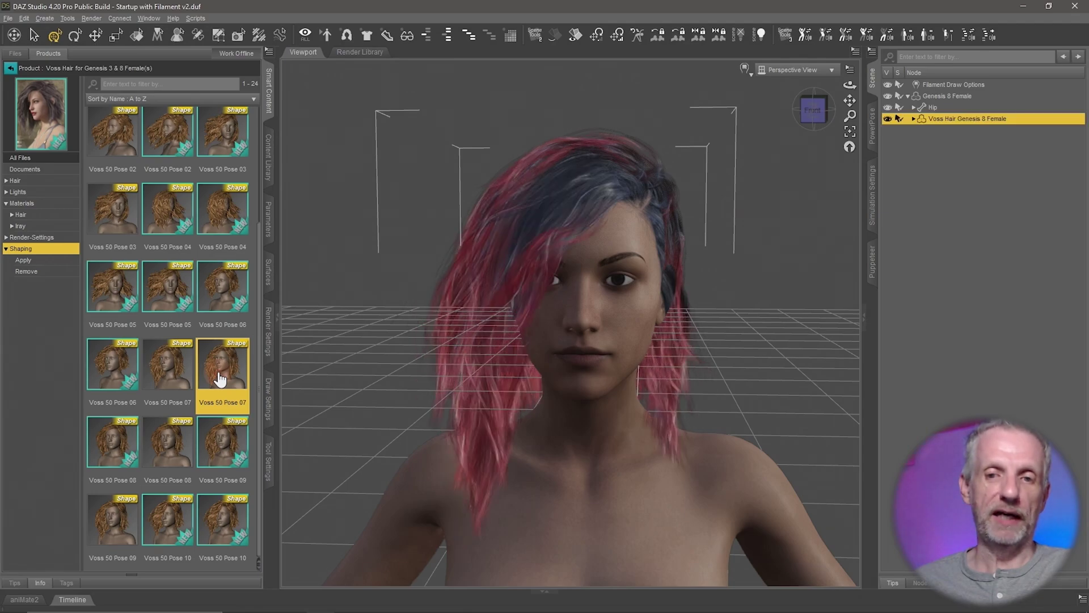
pyautogui.doubleClick(166, 309)
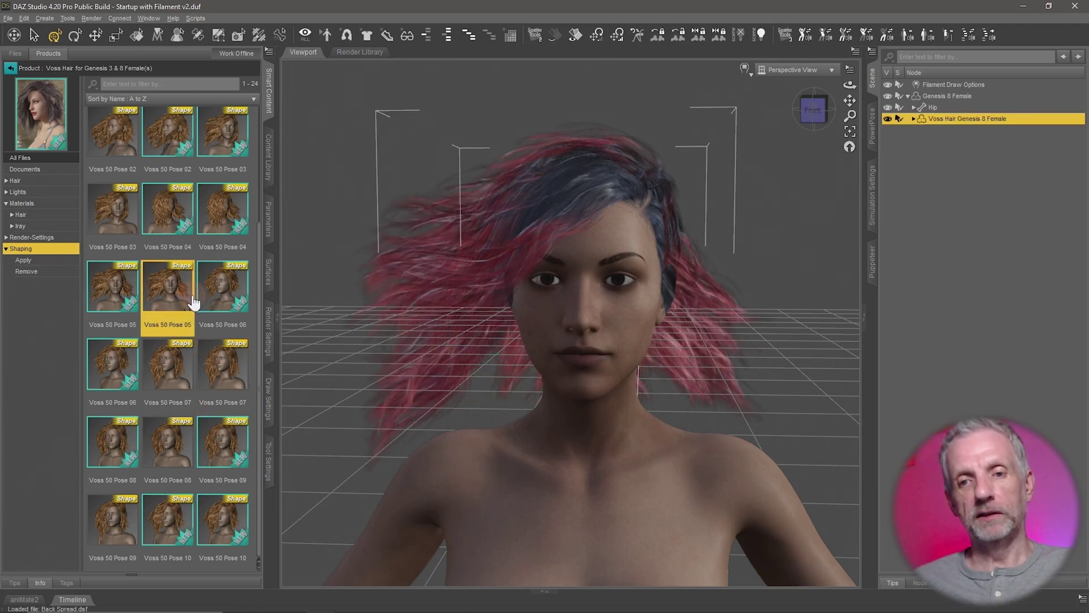
# Reset the hair's shape with the Voss 50 Pose 00 preset.
pyautogui.moveTo(532, 392); pyautogui.dragTo(530, 396, button='middle')
pyautogui.keyDown('alt'); pyautogui.moveTo(530, 391); pyautogui.dragTo(545, 391); pyautogui.keyUp('alt')
pyautogui.scroll(3, 531, 397)
pyautogui.scroll(-3, 530, 394)
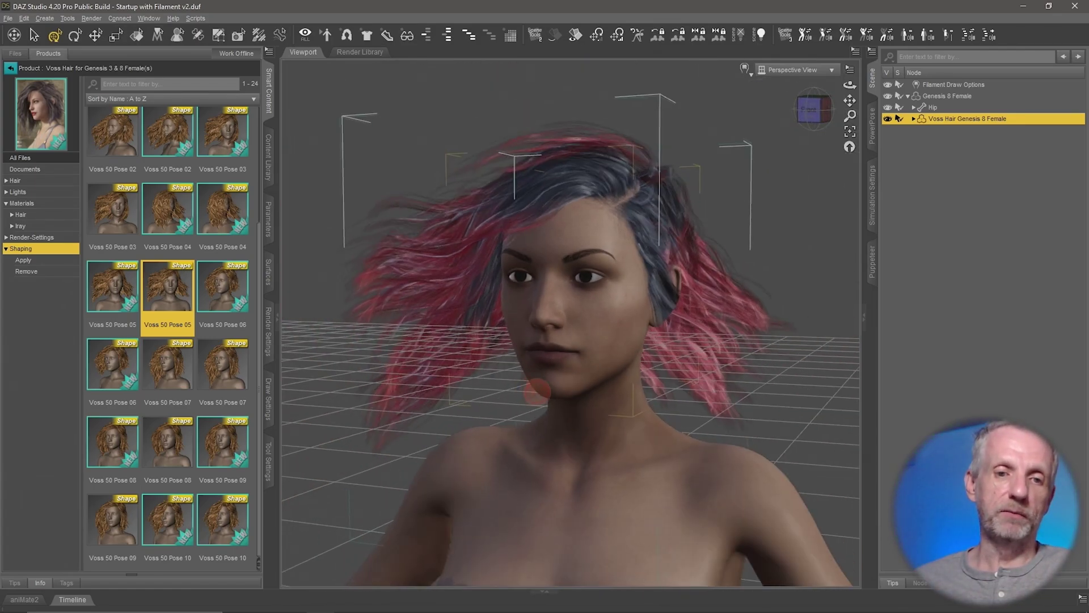
pyautogui.scroll(3, 218, 158)
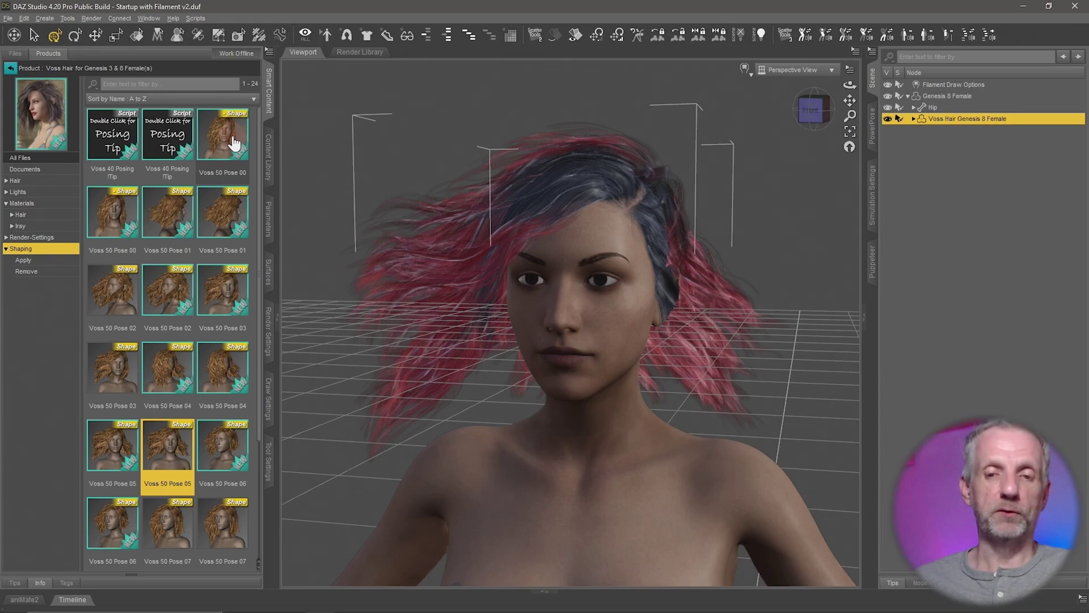
pyautogui.doubleClick(234, 143)
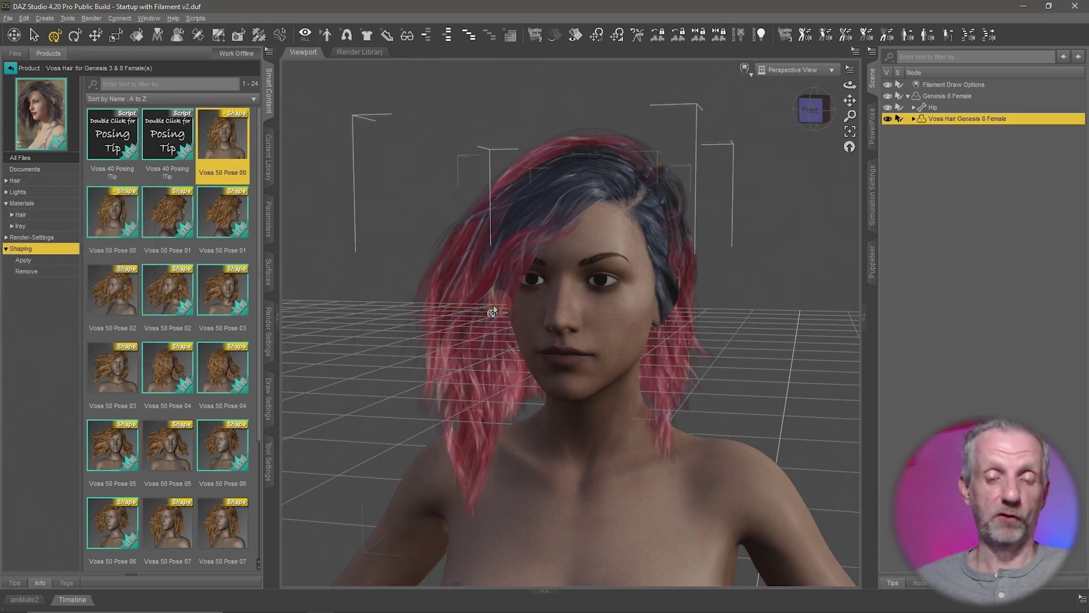
pyautogui.keyDown('alt'); pyautogui.moveTo(493, 311); pyautogui.dragTo(478, 312); pyautogui.keyUp('alt')
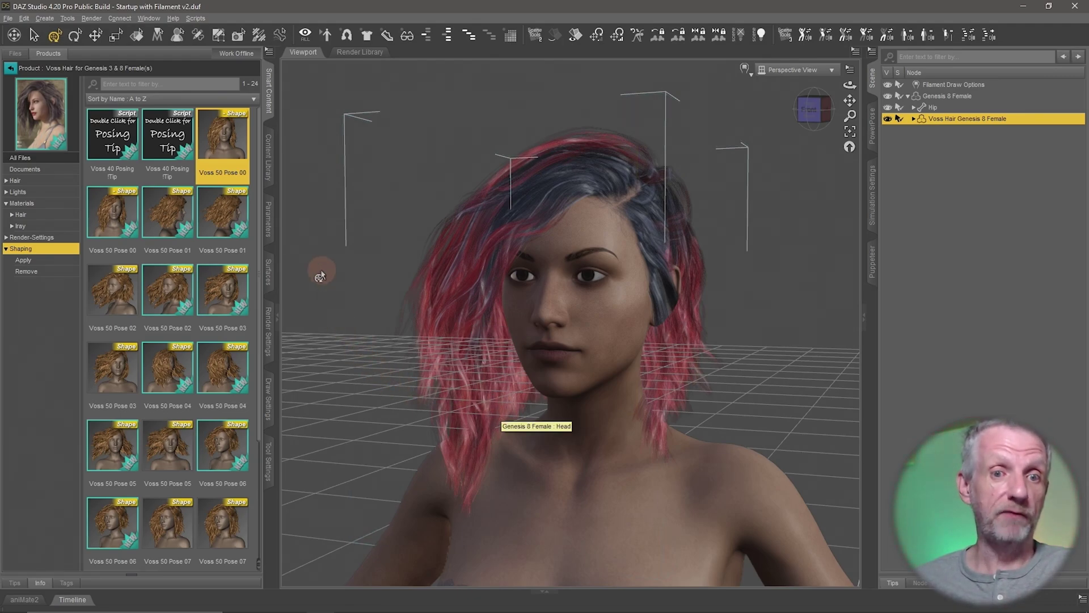
# Examine the hair's Actor parameters, comparing the Style & Move pose controls and shapes with Fit & Adjust, ending on Fit & Adjust.
pyautogui.click(270, 227)
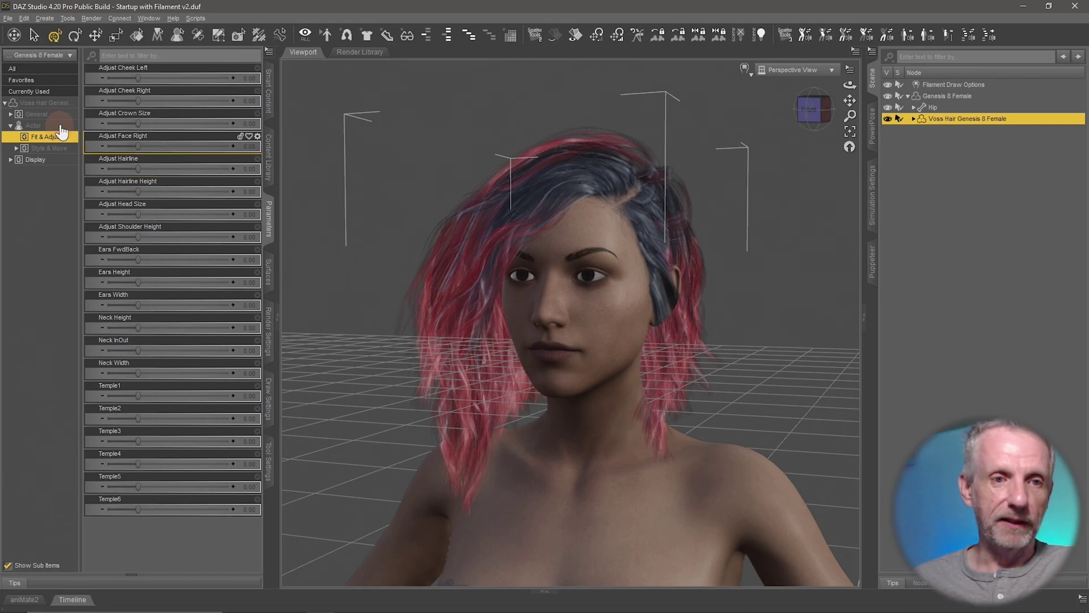
pyautogui.click(26, 125)
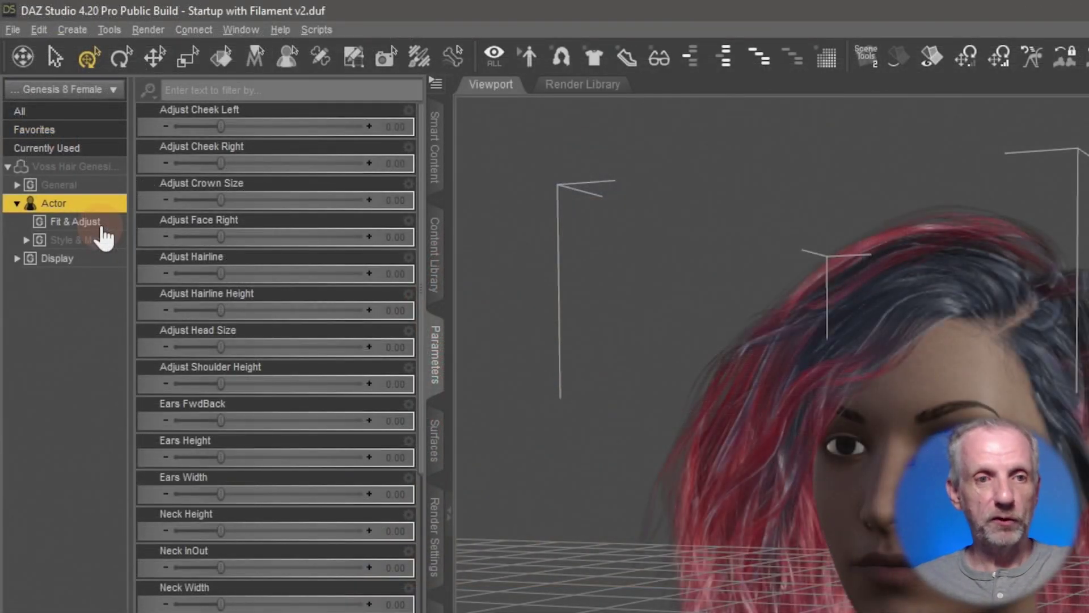
pyautogui.click(63, 139)
pyautogui.click(85, 240)
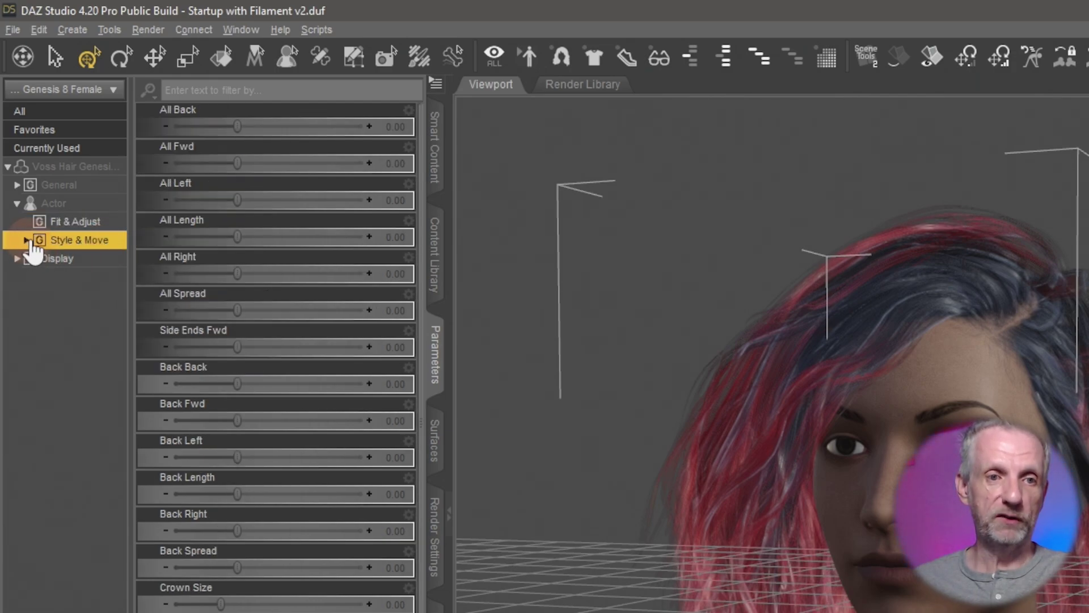
pyautogui.click(111, 262)
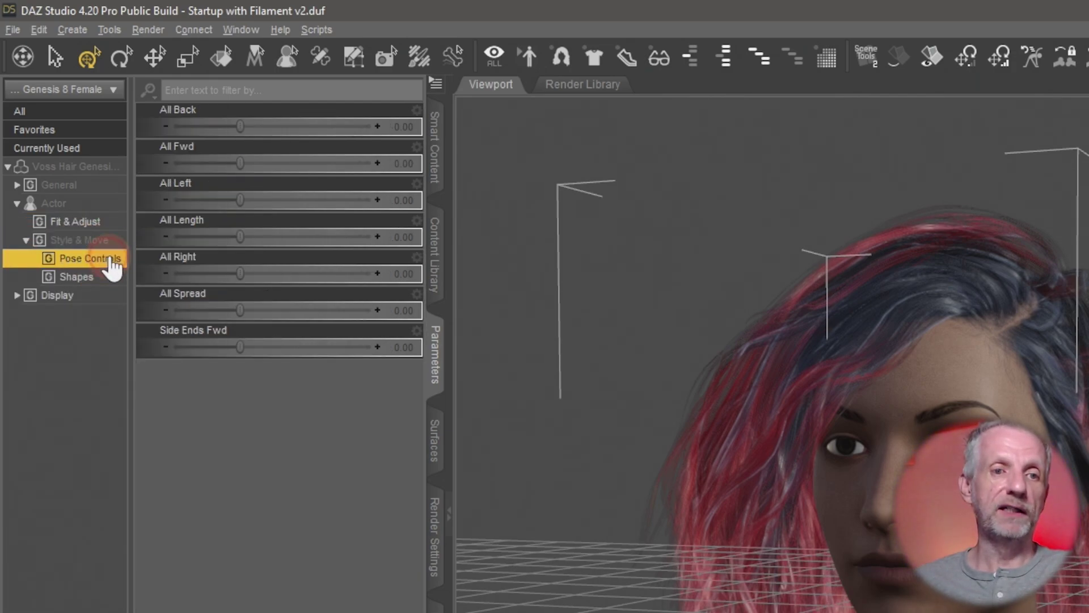
pyautogui.click(108, 279)
pyautogui.click(114, 262)
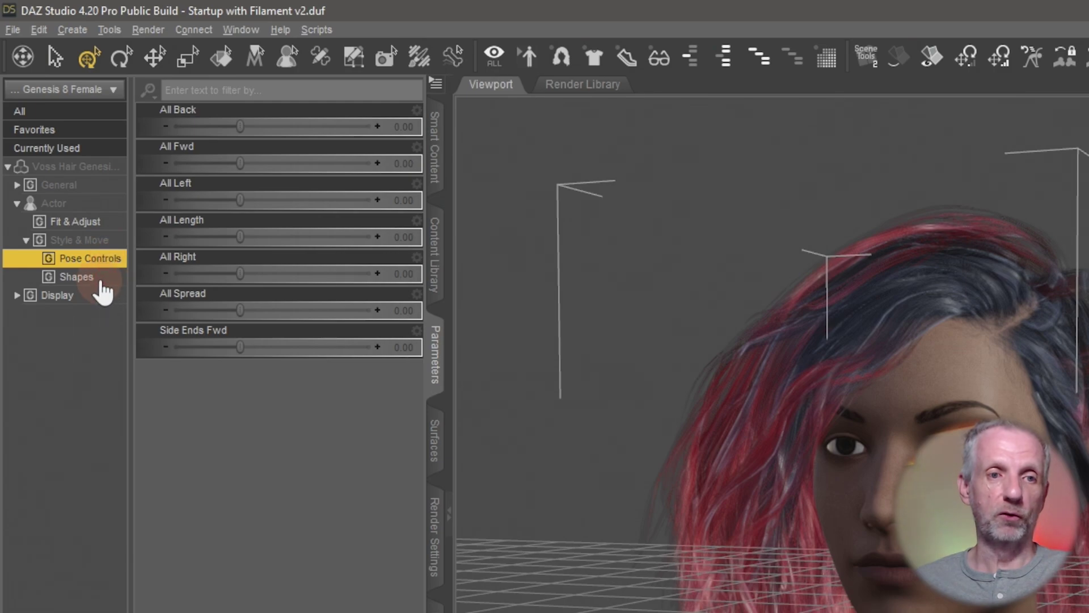
pyautogui.click(102, 278)
pyautogui.click(77, 225)
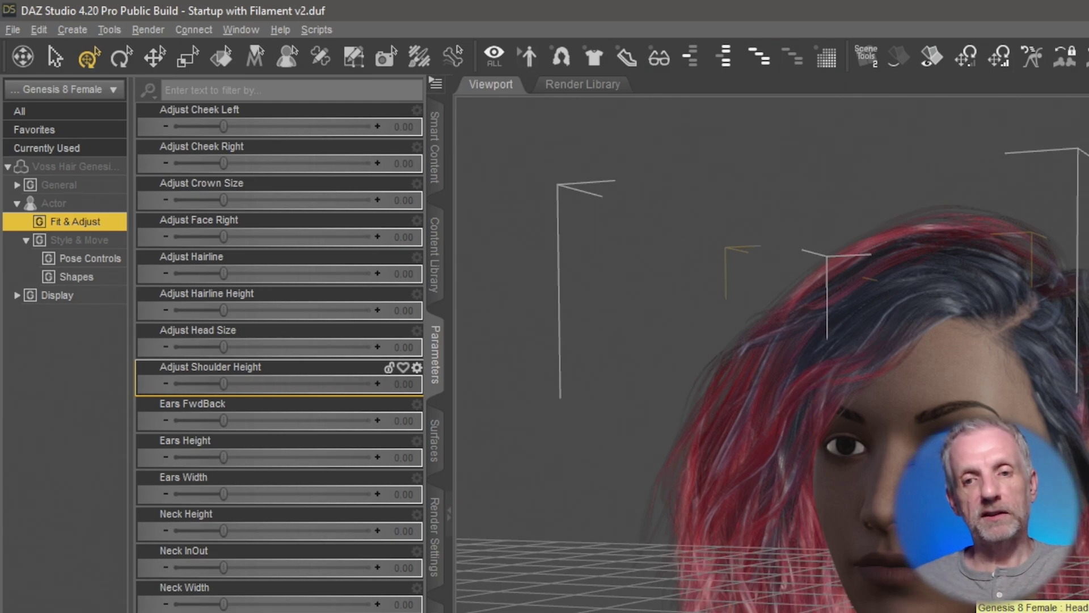
# Try the hair's Adjust Cheek Left fit parameter, raising it to 1.06 and beyond, and undo the change.
pyautogui.scroll(-2, 771, 354)
pyautogui.scroll(6, 772, 355)
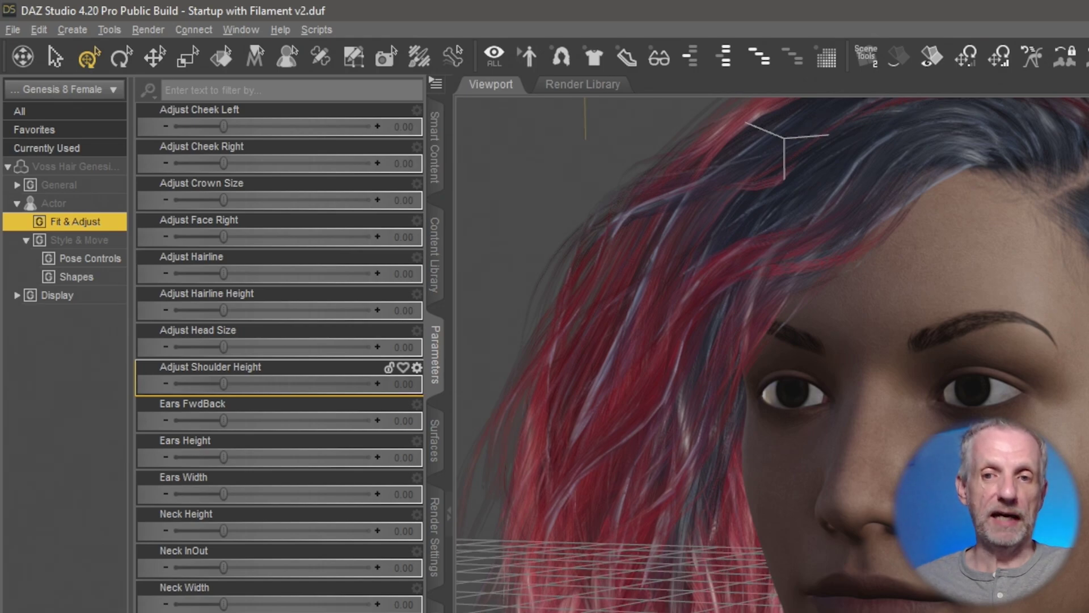
pyautogui.moveTo(771, 355); pyautogui.dragTo(647, 340, button='middle')
pyautogui.moveTo(799, 187); pyautogui.dragTo(799, 392, button='middle')
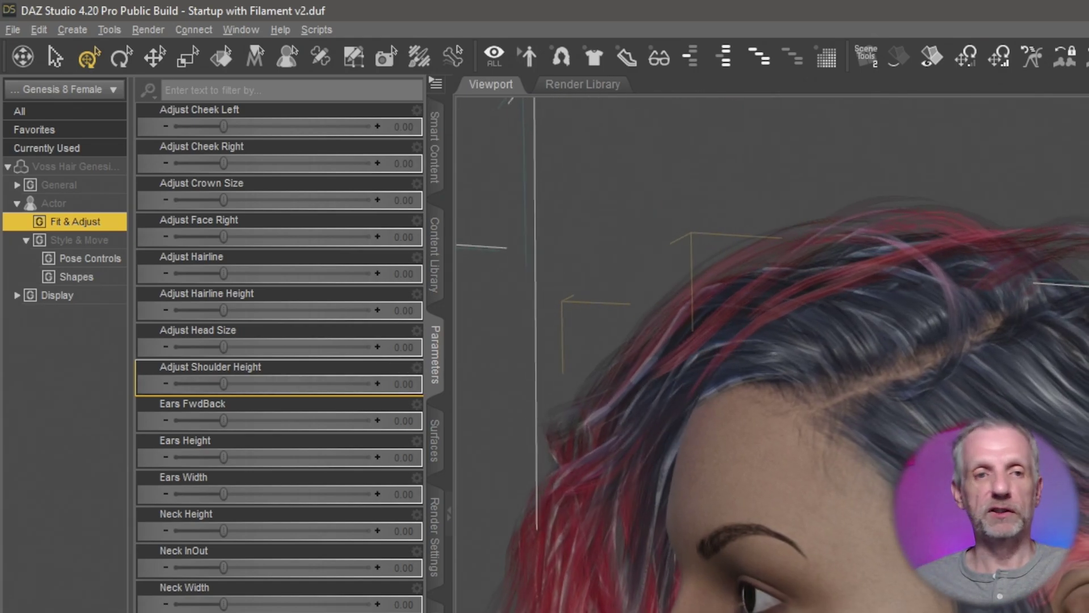
pyautogui.click(227, 125)
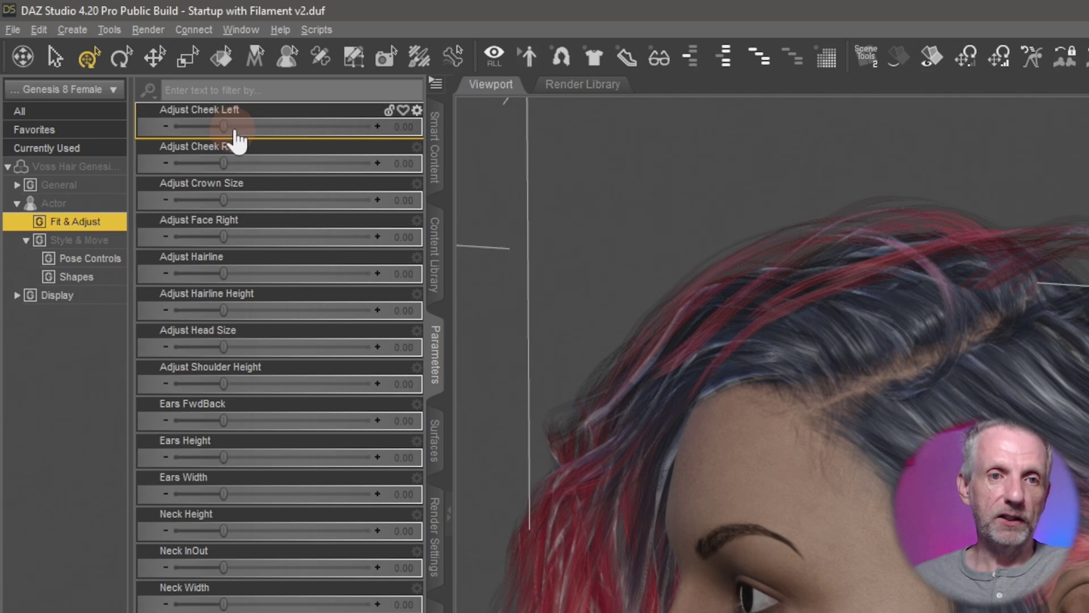
pyautogui.moveTo(732, 486); pyautogui.dragTo(794, 488, button='middle')
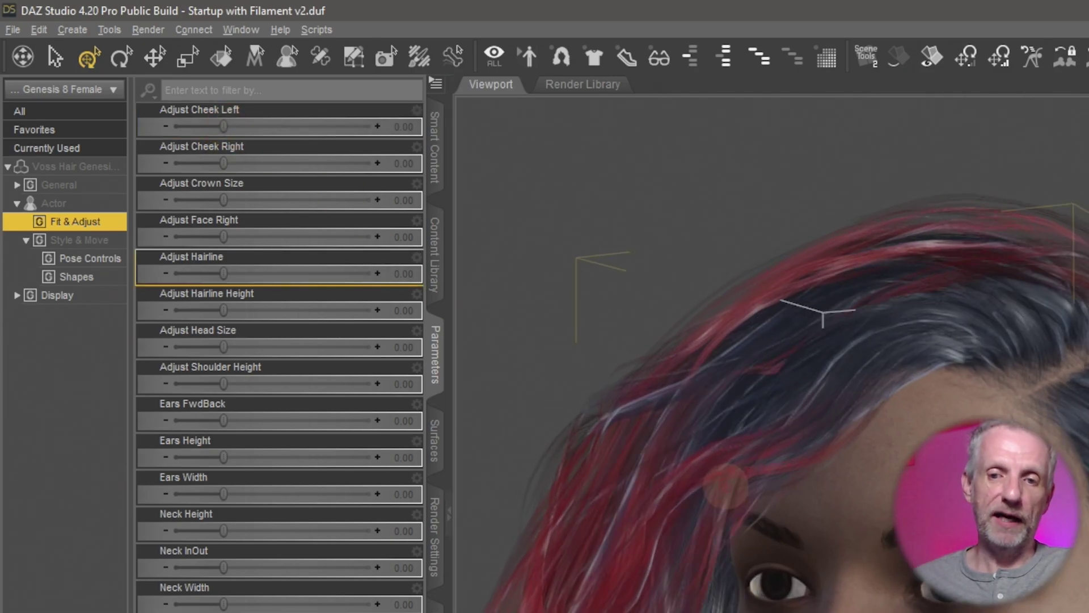
pyautogui.click(176, 122)
pyautogui.moveTo(220, 127); pyautogui.dragTo(436, 183)
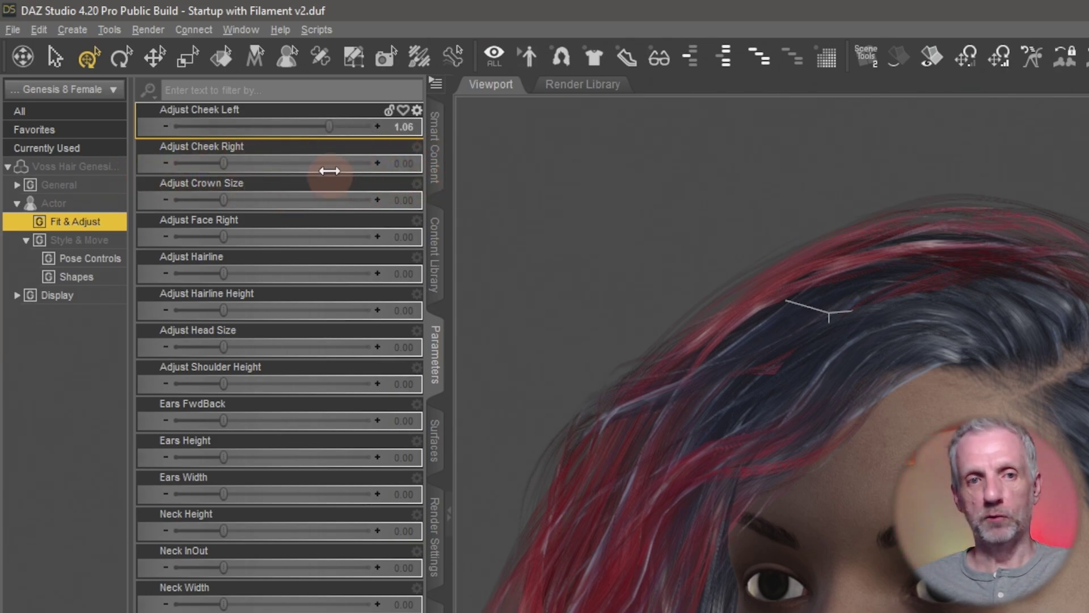
pyautogui.hotkey('ctrl', 'z')
# Try Adjust Crown Size at 0.79 and Adjust Hairline at -0.50 and in the positive direction, restoring each to its default.
pyautogui.keyDown('ctrl'); pyautogui.keyDown('alt'); pyautogui.moveTo(868, 461); pyautogui.dragTo(901, 476); pyautogui.keyUp('alt'); pyautogui.keyUp('ctrl')
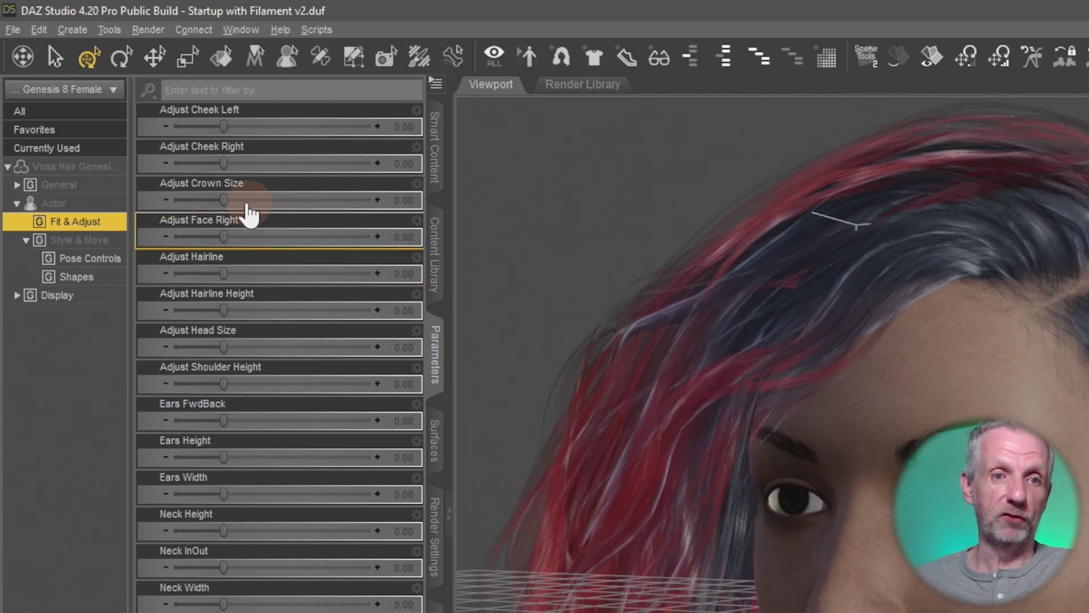
pyautogui.moveTo(226, 200); pyautogui.dragTo(345, 218)
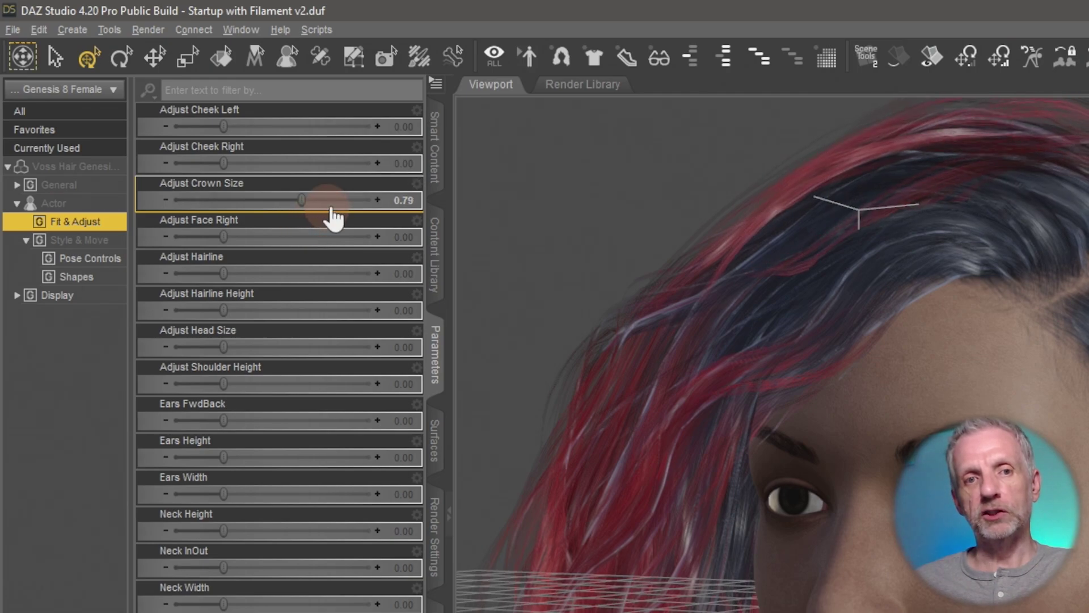
pyautogui.keyDown('alt'); pyautogui.click(331, 207); pyautogui.keyUp('alt')
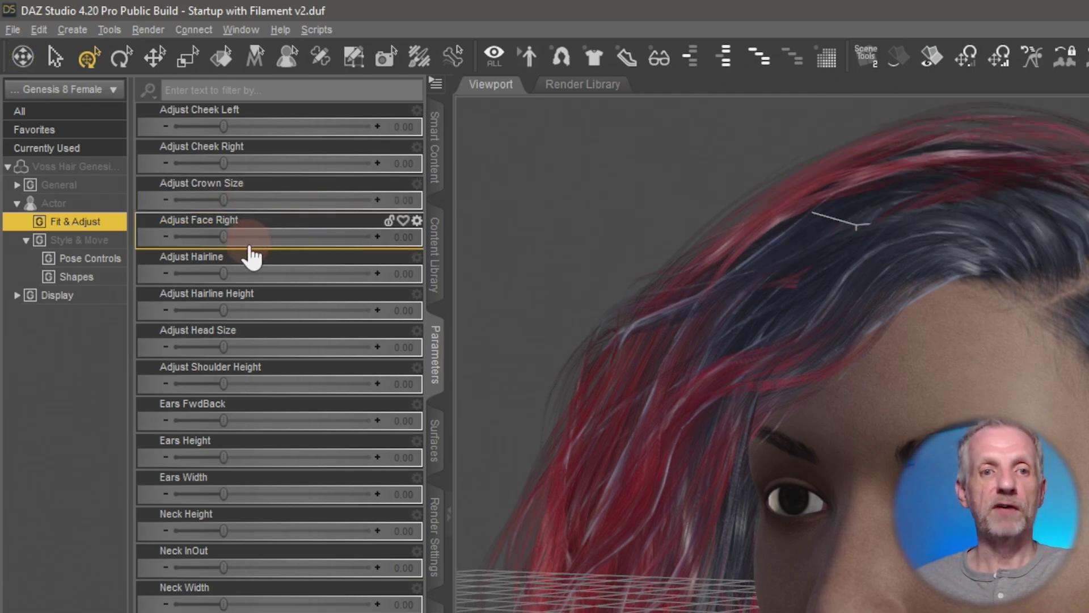
pyautogui.moveTo(226, 274); pyautogui.dragTo(78, 306)
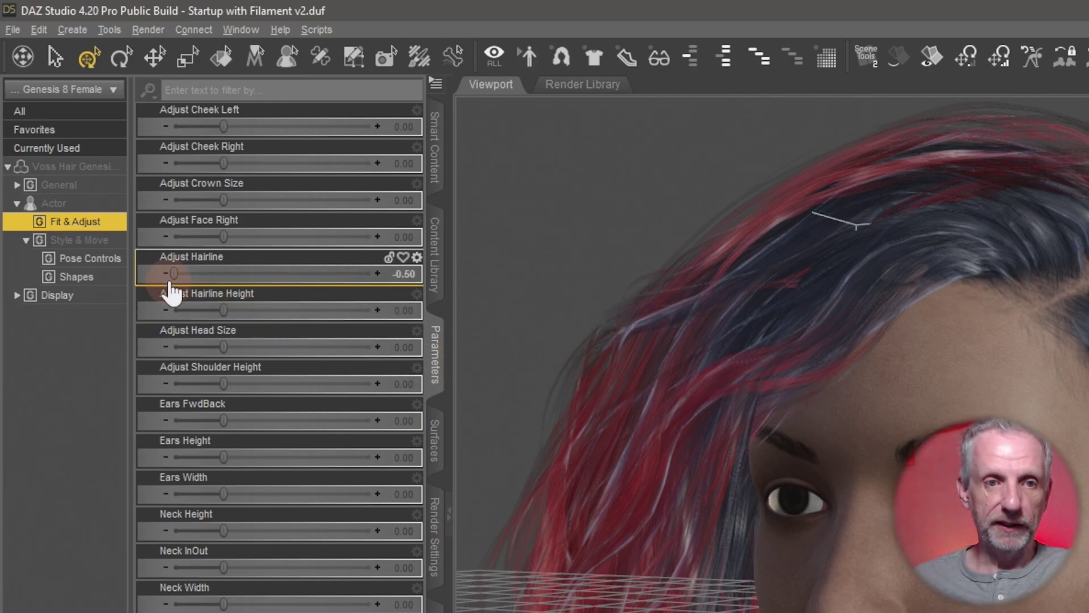
pyautogui.moveTo(221, 279); pyautogui.dragTo(325, 288)
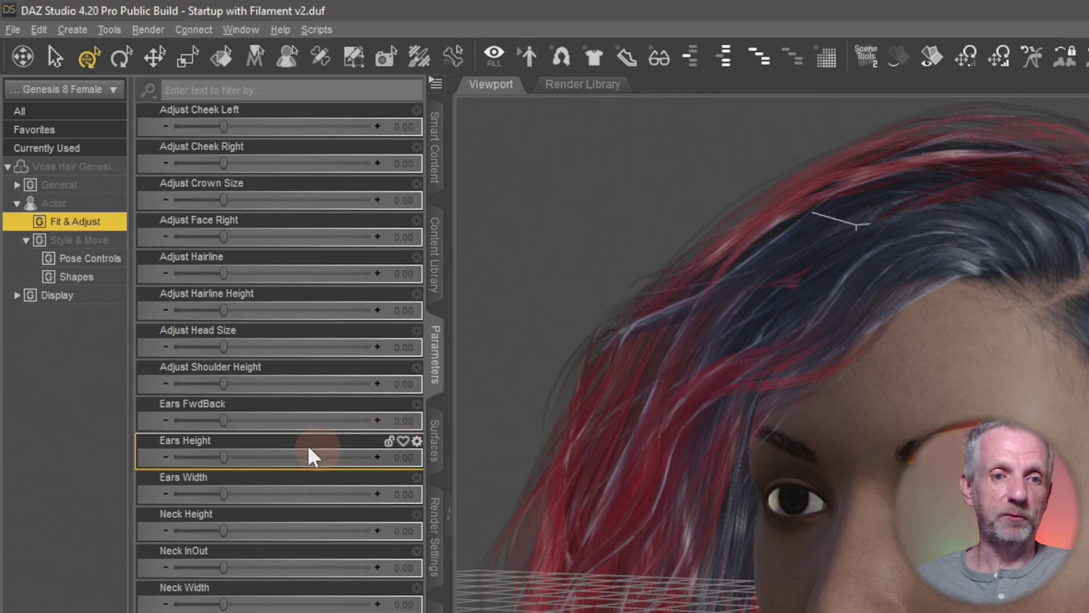
# Try Ears FwdBack at 1.50 and Ears Width at 0.41 on the hair, resetting both parameters.
pyautogui.click(241, 423)
pyautogui.moveTo(245, 425); pyautogui.dragTo(429, 438)
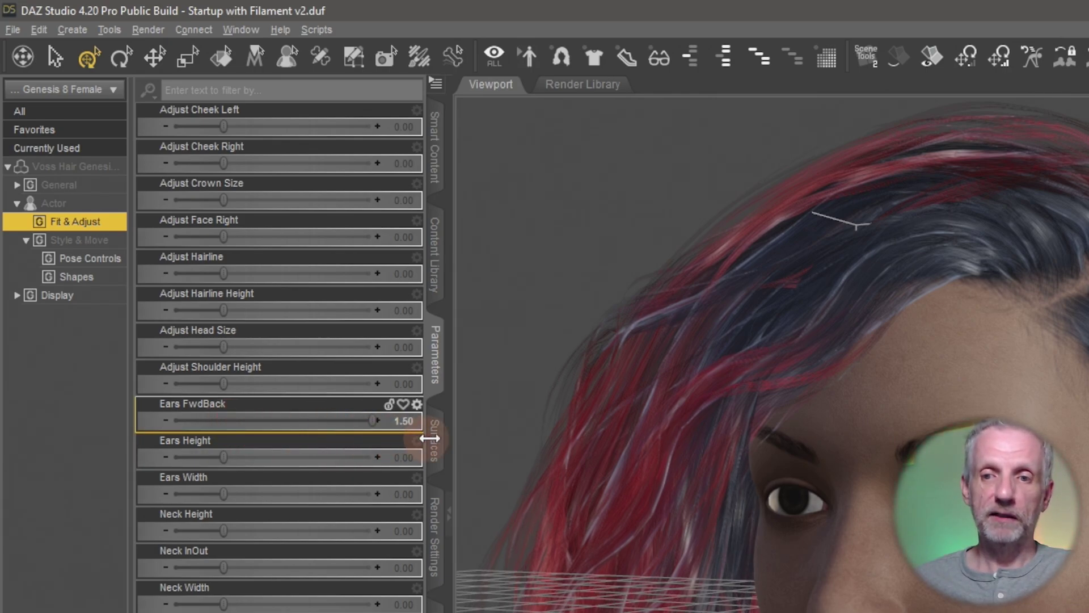
pyautogui.moveTo(261, 443); pyautogui.dragTo(250, 441)
pyautogui.keyDown('alt'); pyautogui.click(344, 421); pyautogui.keyUp('alt')
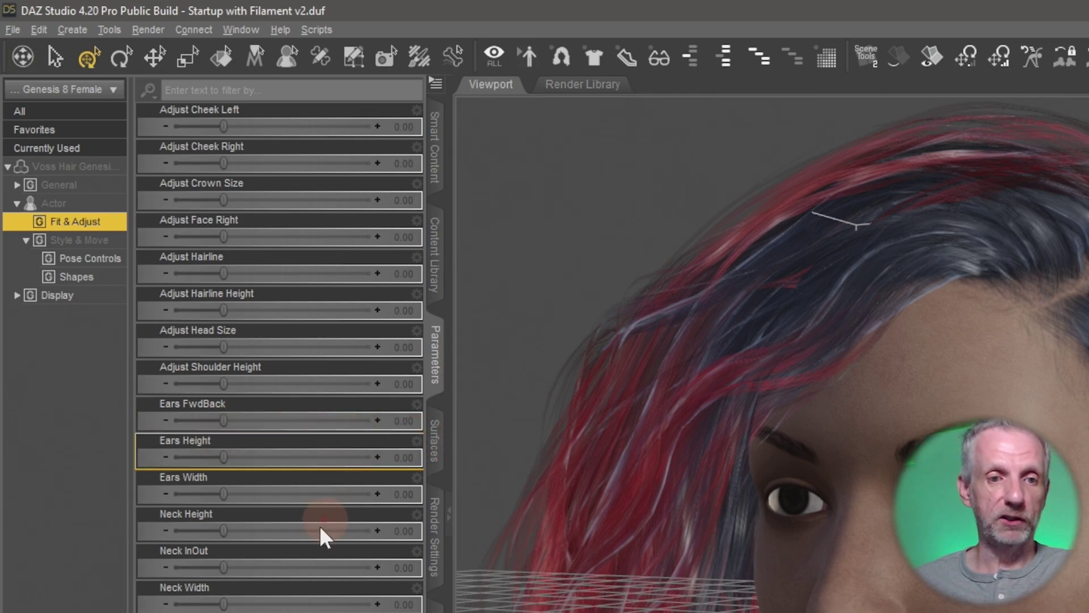
pyautogui.moveTo(224, 497)
pyautogui.mouseDown()
pyautogui.moveTo(372, 510)
pyautogui.moveTo(194, 513)
pyautogui.moveTo(237, 506)
pyautogui.mouseUp()
pyautogui.moveTo(237, 506); pyautogui.dragTo(260, 504)
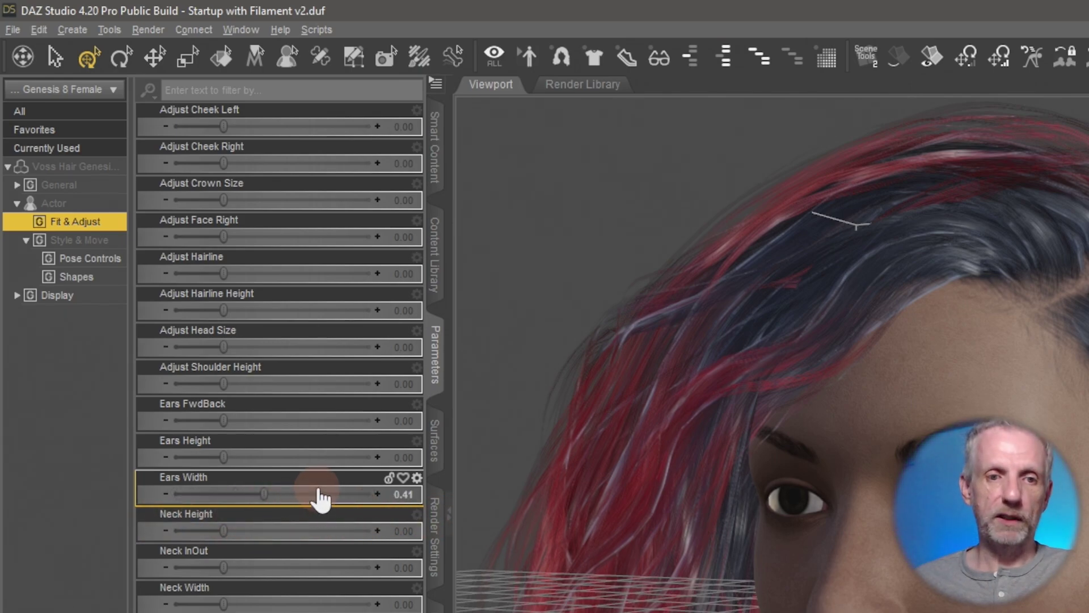
pyautogui.keyDown('alt'); pyautogui.click(319, 492); pyautogui.keyUp('alt')
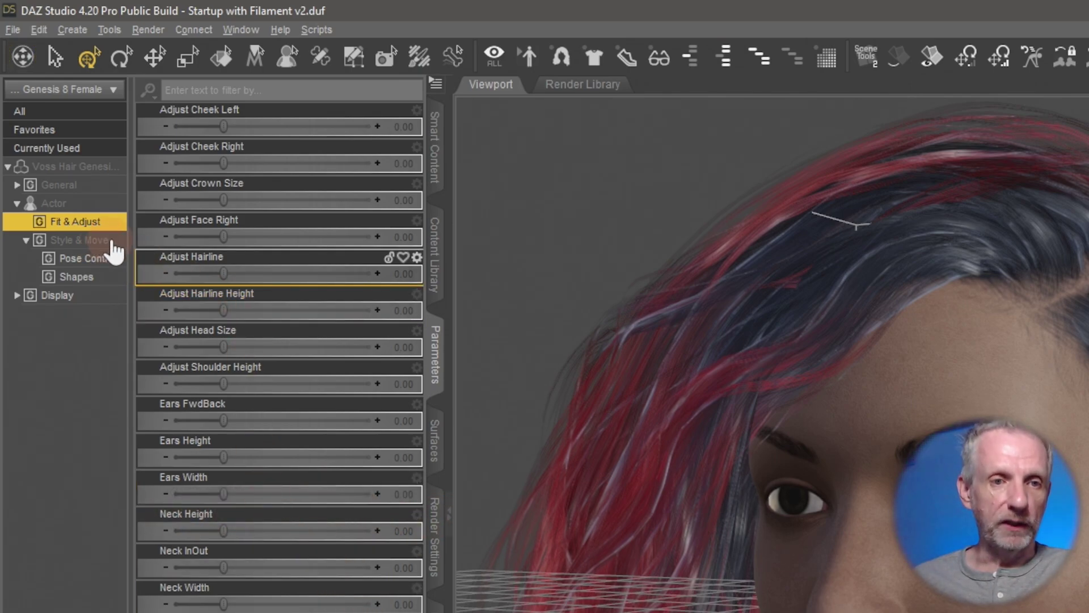
# Open the Style & Move pose controls and try All Back at about 1.06 and in the negative direction, restoring its default.
pyautogui.click(110, 241)
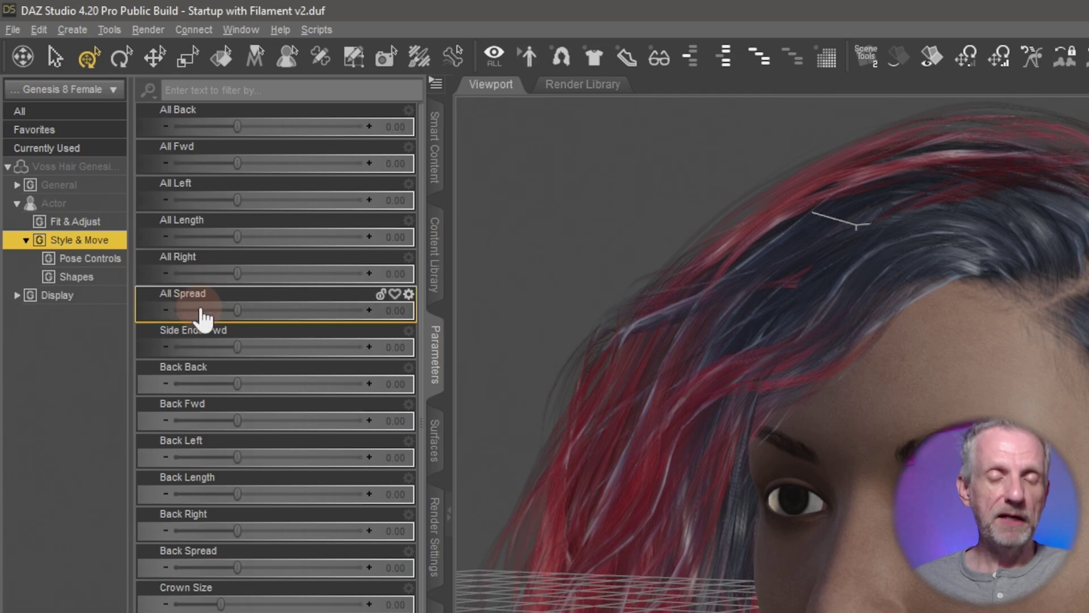
pyautogui.scroll(-3, 771, 351)
pyautogui.moveTo(654, 612)
pyautogui.keyDown('ctrl'); pyautogui.keyDown('alt'); pyautogui.mouseDown()
pyautogui.moveTo(669, 595)
pyautogui.moveTo(654, 610)
pyautogui.mouseUp(); pyautogui.keyUp('alt'); pyautogui.keyUp('ctrl')
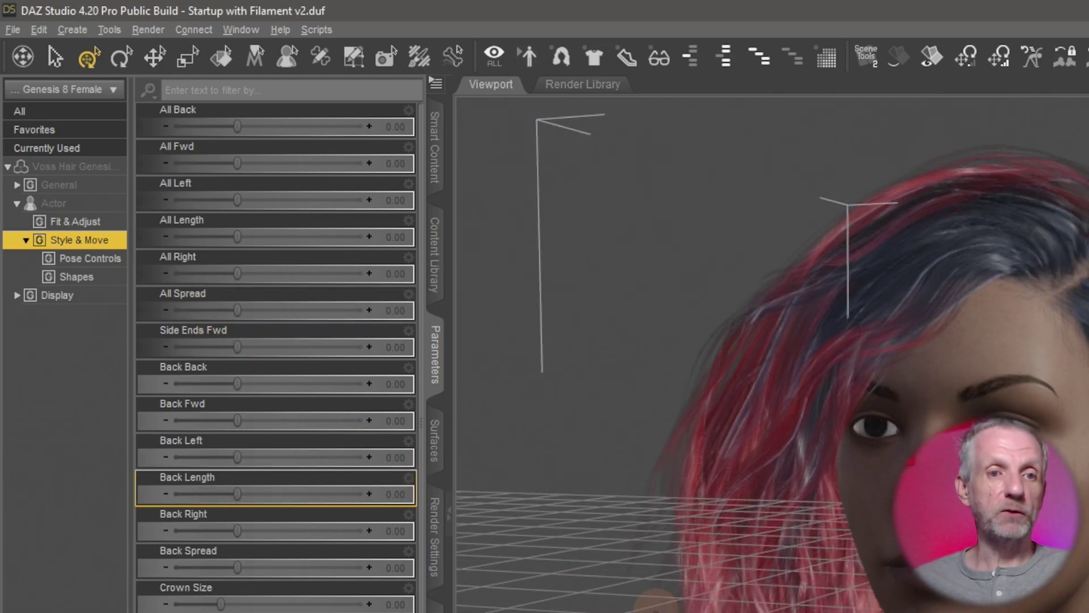
pyautogui.click(107, 262)
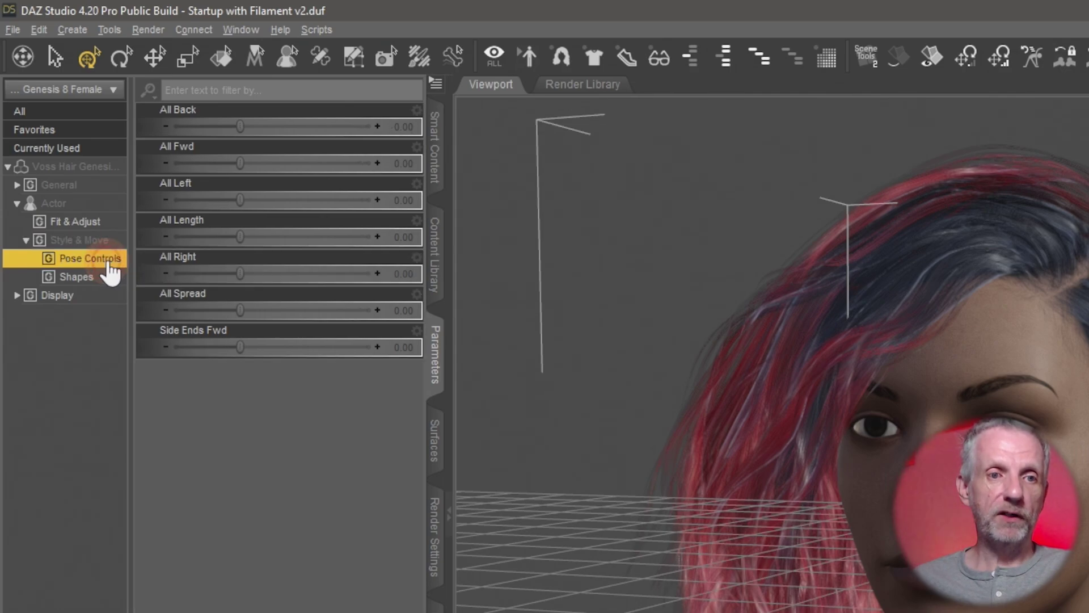
pyautogui.click(591, 315)
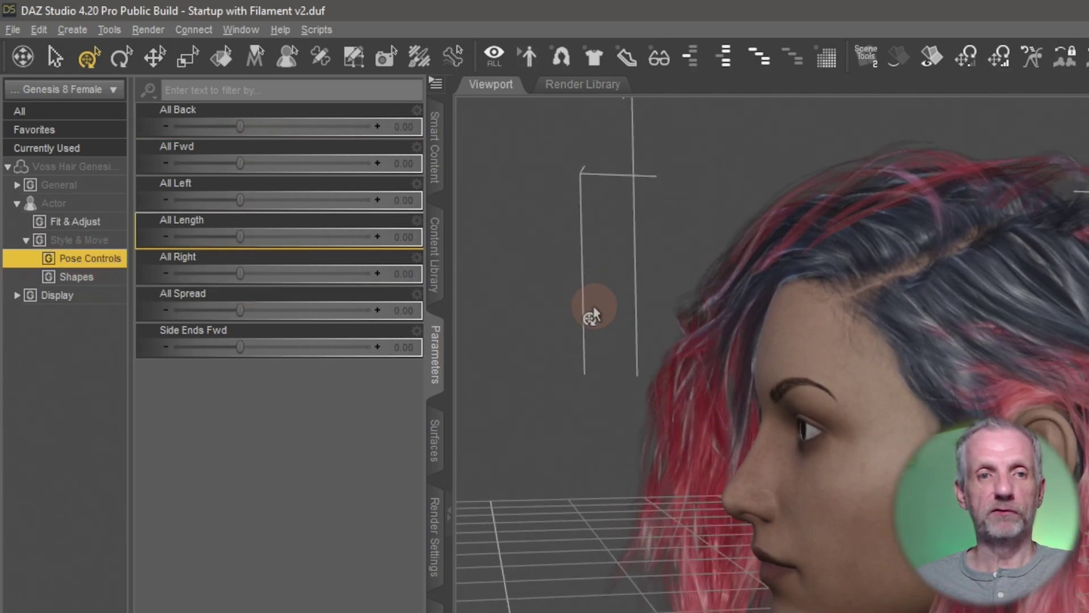
pyautogui.moveTo(240, 125); pyautogui.dragTo(319, 144)
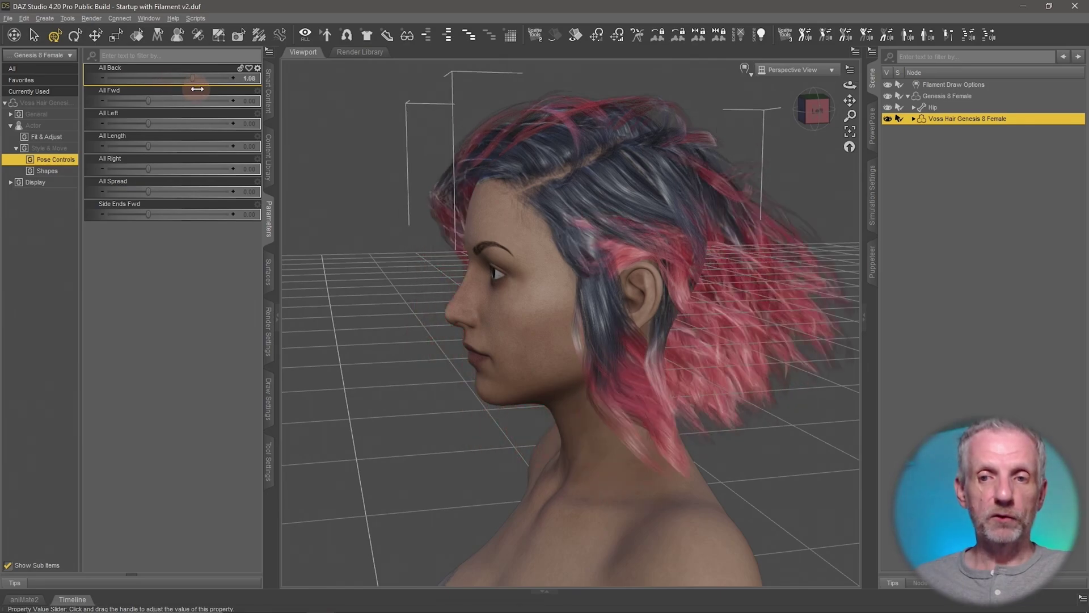
pyautogui.moveTo(197, 89); pyautogui.dragTo(124, 96)
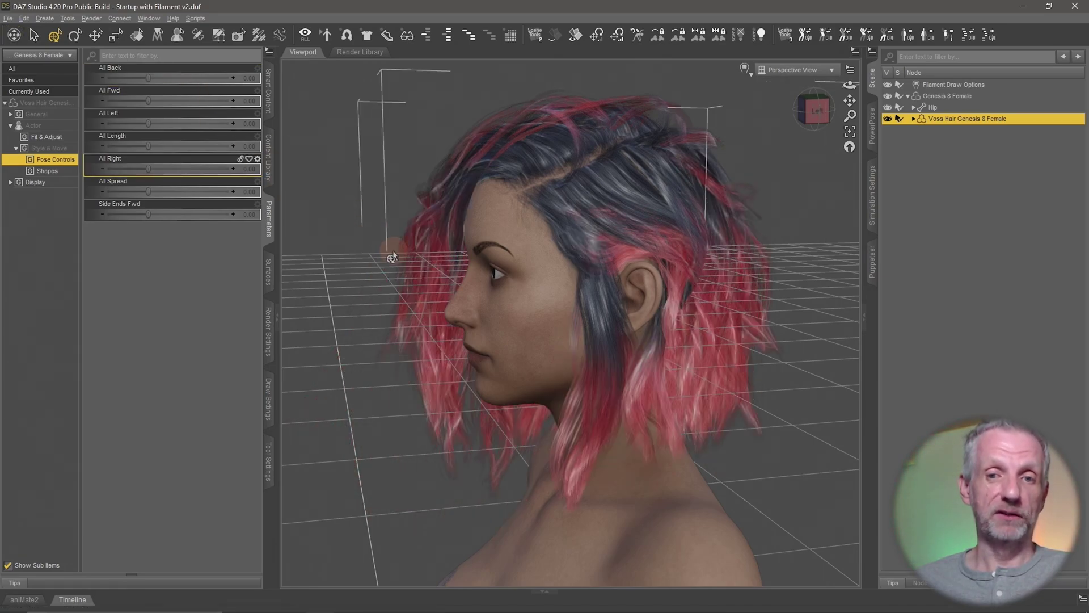
# Try the All Fwd, All Left and All Right pose controls on the hair, resetting each one after its trial.
pyautogui.moveTo(391, 257); pyautogui.dragTo(389, 251, button='middle')
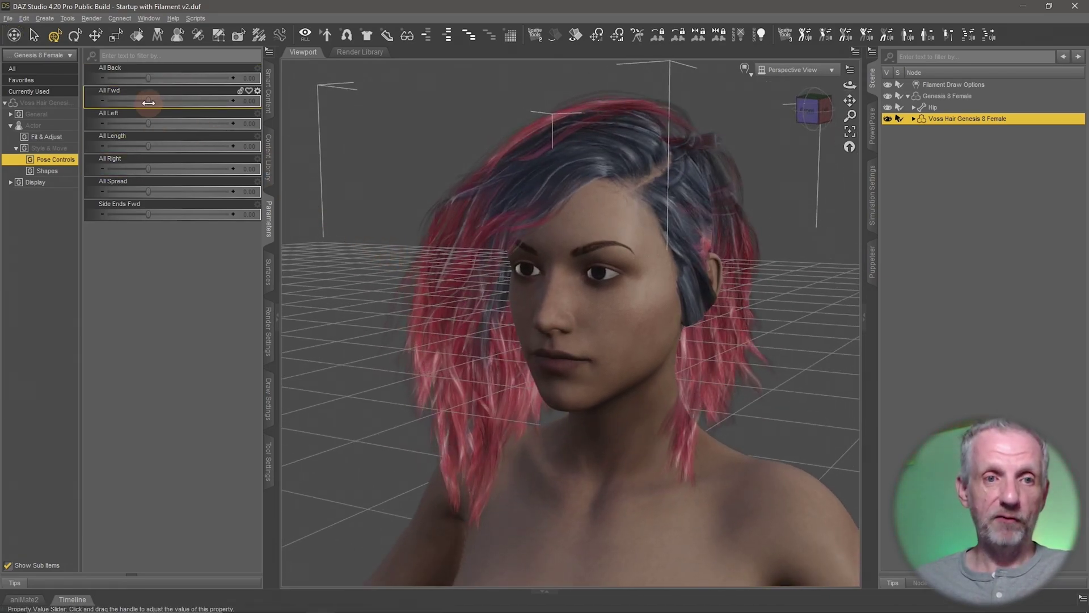
pyautogui.moveTo(149, 100); pyautogui.dragTo(212, 130)
pyautogui.keyDown('alt'); pyautogui.click(180, 102); pyautogui.keyUp('alt')
pyautogui.keyDown('alt'); pyautogui.click(212, 124); pyautogui.keyUp('alt')
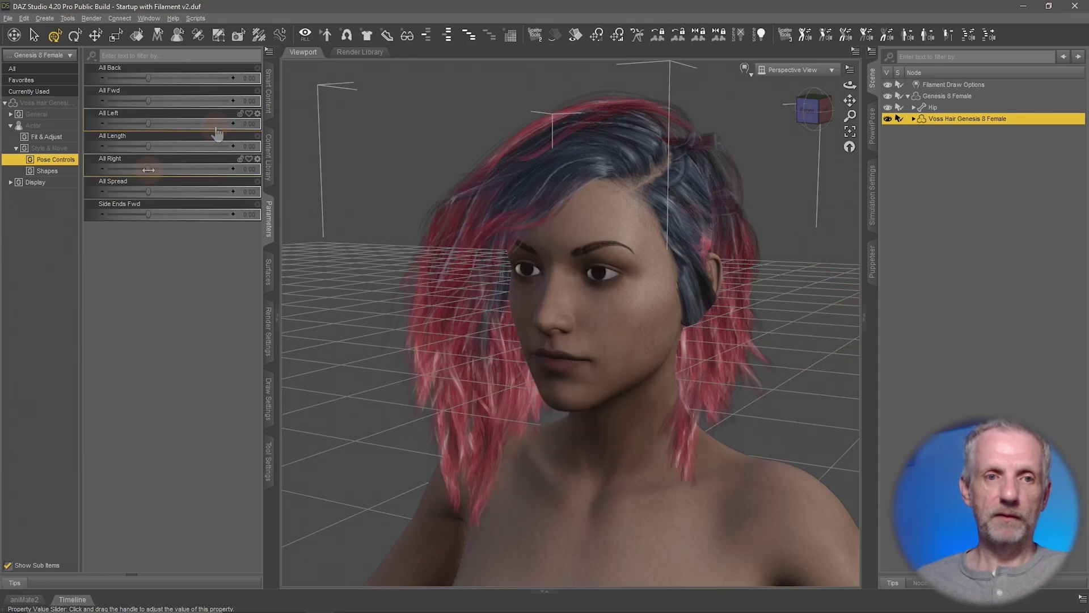
pyautogui.moveTo(149, 169)
pyautogui.mouseDown()
pyautogui.moveTo(210, 170)
pyautogui.moveTo(162, 171)
pyautogui.mouseUp()
pyautogui.keyDown('alt'); pyautogui.click(195, 171); pyautogui.keyUp('alt')
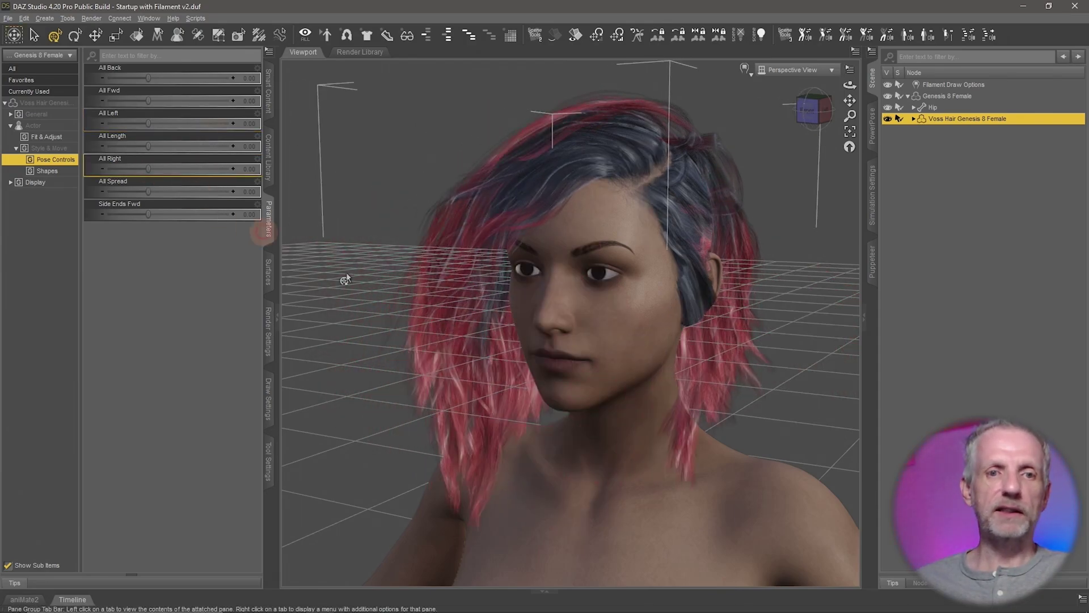
# Try the All Spread pose control on the hair, bringing it to 1.44, and reset it.
pyautogui.moveTo(403, 307); pyautogui.dragTo(471, 289, button='middle')
pyautogui.keyDown('alt'); pyautogui.moveTo(403, 306); pyautogui.dragTo(402, 314); pyautogui.keyUp('alt')
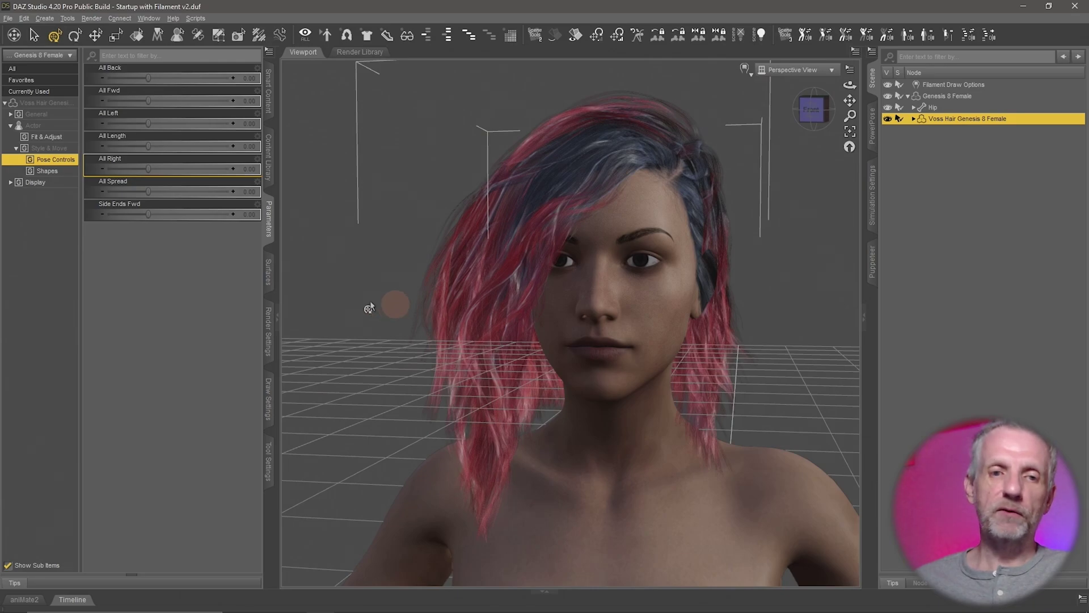
pyautogui.moveTo(151, 193); pyautogui.dragTo(243, 215)
pyautogui.scroll(-3, 330, 226)
pyautogui.moveTo(461, 261)
pyautogui.keyDown('ctrl'); pyautogui.keyDown('alt'); pyautogui.mouseDown()
pyautogui.moveTo(439, 262)
pyautogui.moveTo(455, 261)
pyautogui.mouseUp(); pyautogui.keyUp('alt'); pyautogui.keyUp('ctrl')
pyautogui.moveTo(229, 191); pyautogui.dragTo(207, 201)
pyautogui.scroll(2, 365, 271)
pyautogui.keyDown('ctrl'); pyautogui.keyDown('alt'); pyautogui.moveTo(380, 260); pyautogui.dragTo(395, 273); pyautogui.keyUp('alt'); pyautogui.keyUp('ctrl')
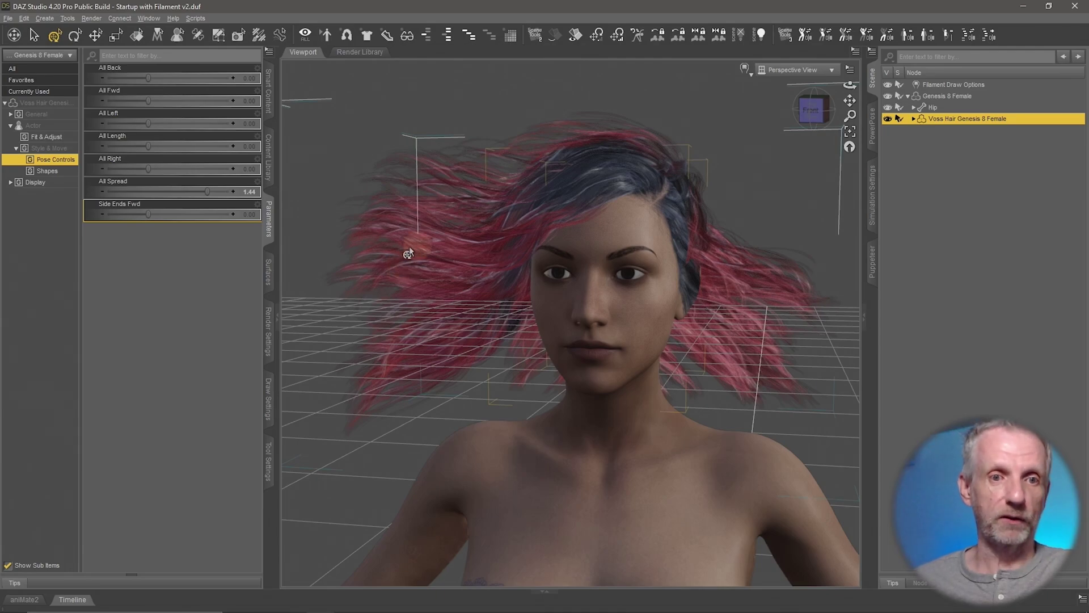
pyautogui.keyDown('alt'); pyautogui.click(200, 191); pyautogui.keyUp('alt')
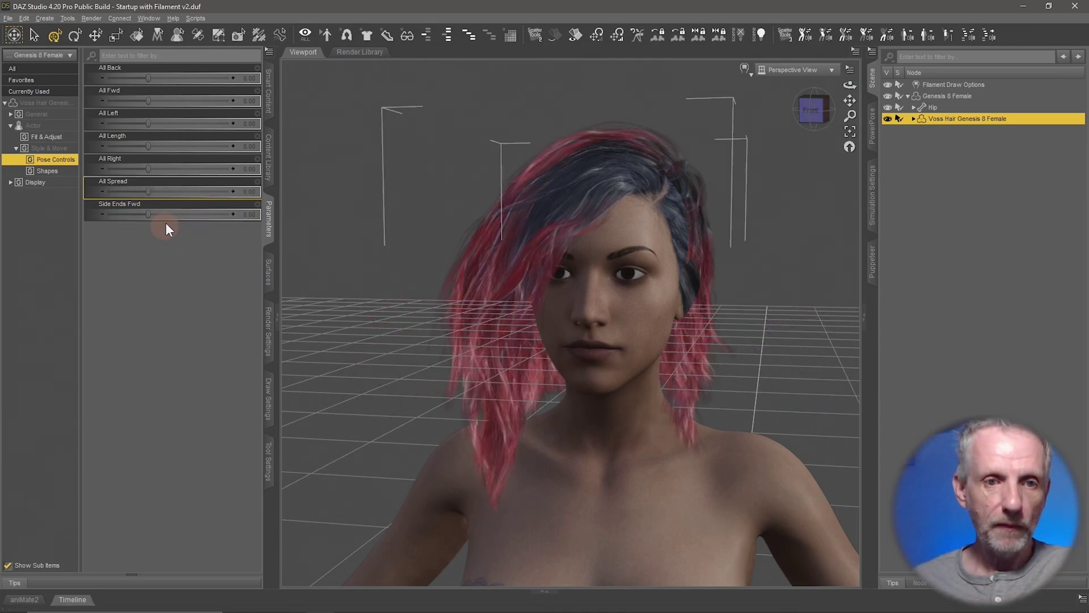
# Try the Side Ends Fwd pose control on the hair and reset it.
pyautogui.moveTo(148, 217); pyautogui.dragTo(178, 221)
pyautogui.keyDown('alt'); pyautogui.click(208, 215); pyautogui.keyUp('alt')
pyautogui.keyDown('alt'); pyautogui.moveTo(455, 321); pyautogui.dragTo(598, 352); pyautogui.keyUp('alt')
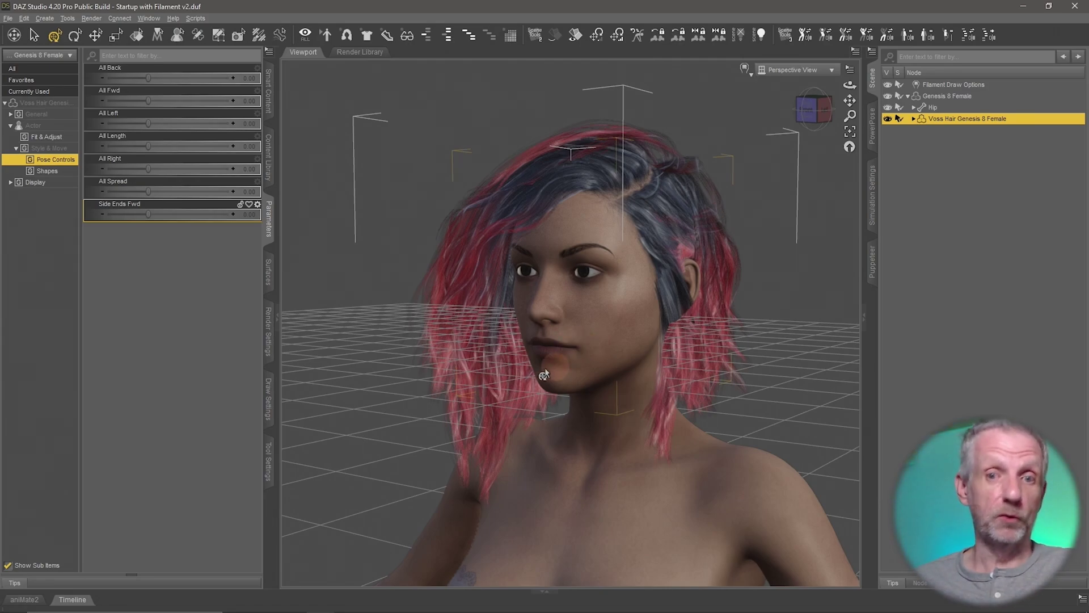
pyautogui.moveTo(521, 359)
pyautogui.keyDown('alt'); pyautogui.mouseDown()
pyautogui.moveTo(512, 364)
pyautogui.moveTo(526, 353)
pyautogui.mouseUp(); pyautogui.keyUp('alt')
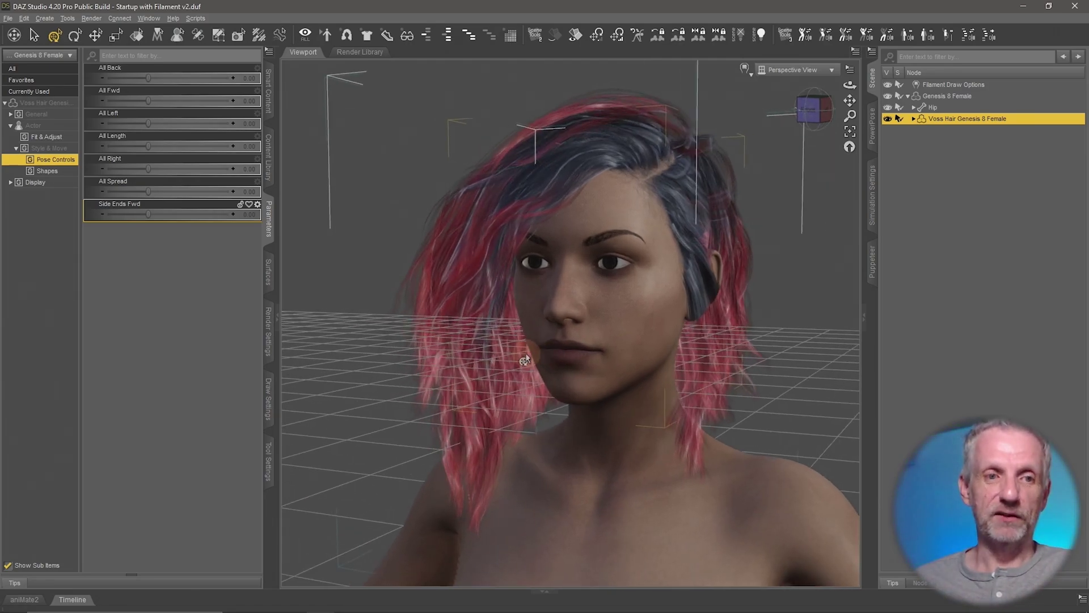
# Open the Style & Move shapes and try Back Back and then Back Fwd at 1.03, reverting both.
pyautogui.click(54, 172)
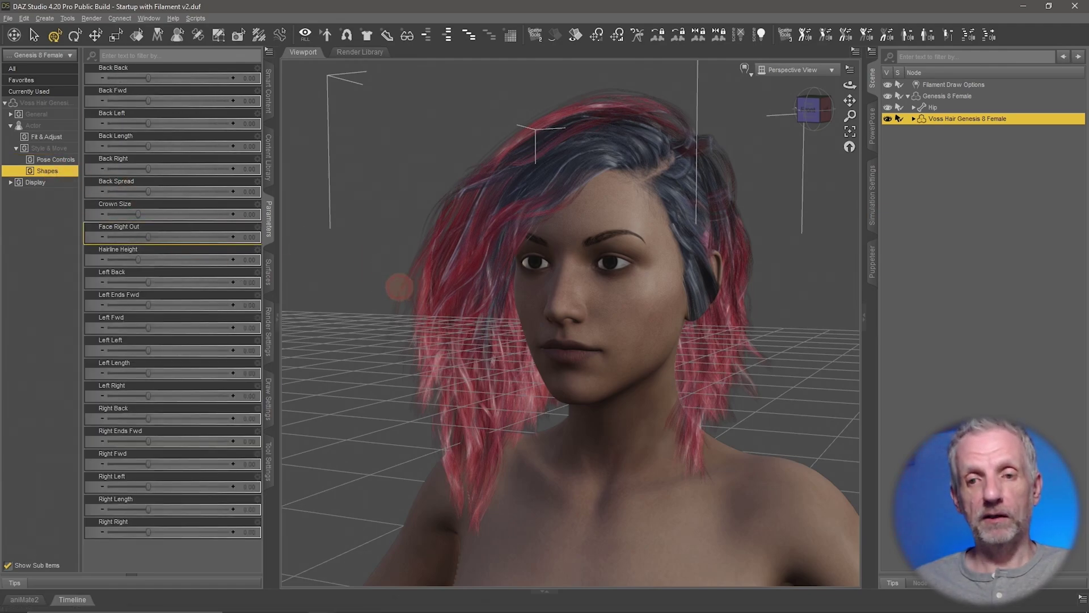
pyautogui.keyDown('ctrl'); pyautogui.keyDown('alt'); pyautogui.moveTo(397, 286); pyautogui.dragTo(397, 285); pyautogui.keyUp('alt'); pyautogui.keyUp('ctrl')
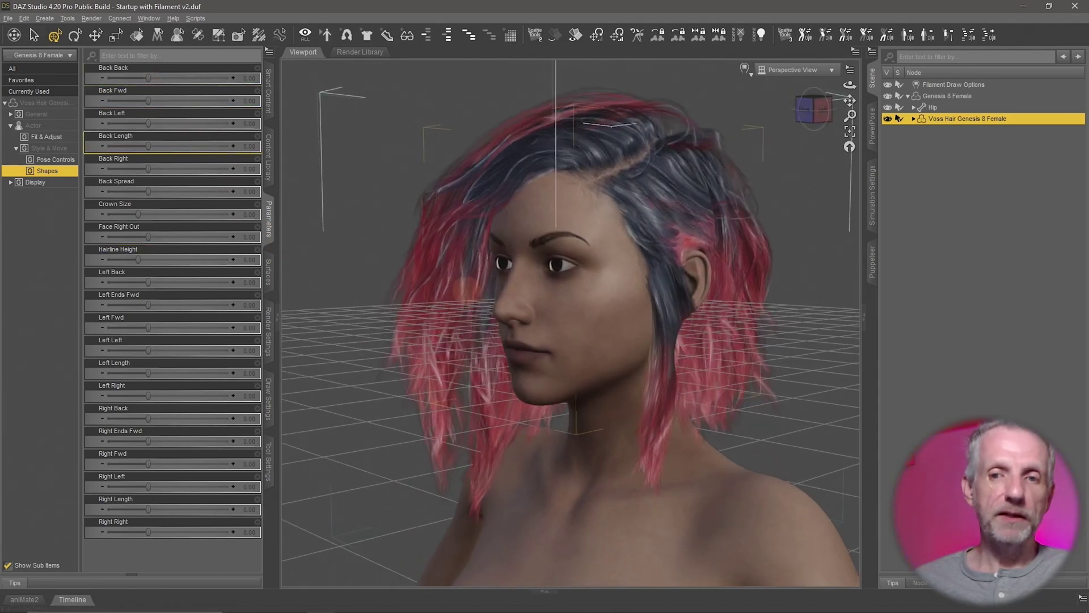
pyautogui.keyDown('ctrl'); pyautogui.keyDown('alt'); pyautogui.moveTo(500, 288); pyautogui.dragTo(464, 290); pyautogui.keyUp('alt'); pyautogui.keyUp('ctrl')
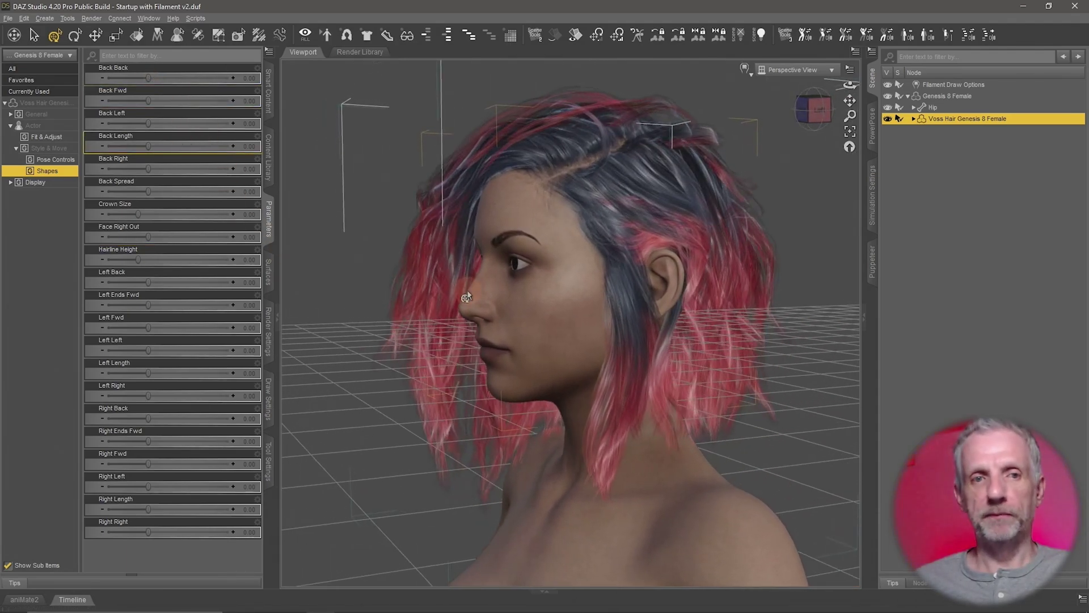
pyautogui.moveTo(149, 78); pyautogui.dragTo(225, 93)
pyautogui.keyDown('alt'); pyautogui.click(168, 78); pyautogui.keyUp('alt')
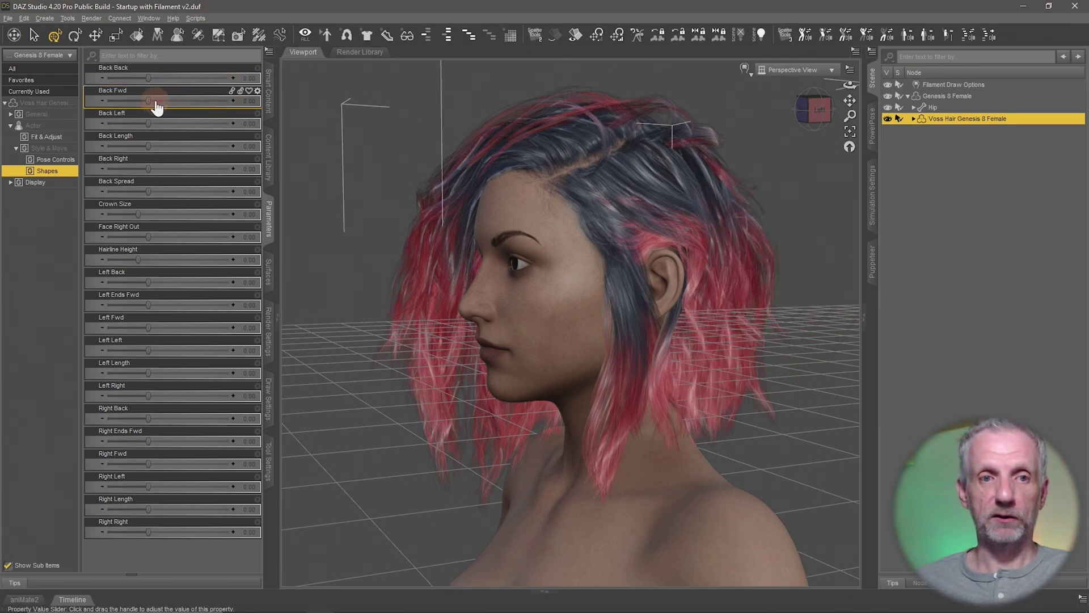
pyautogui.moveTo(150, 103); pyautogui.dragTo(199, 102)
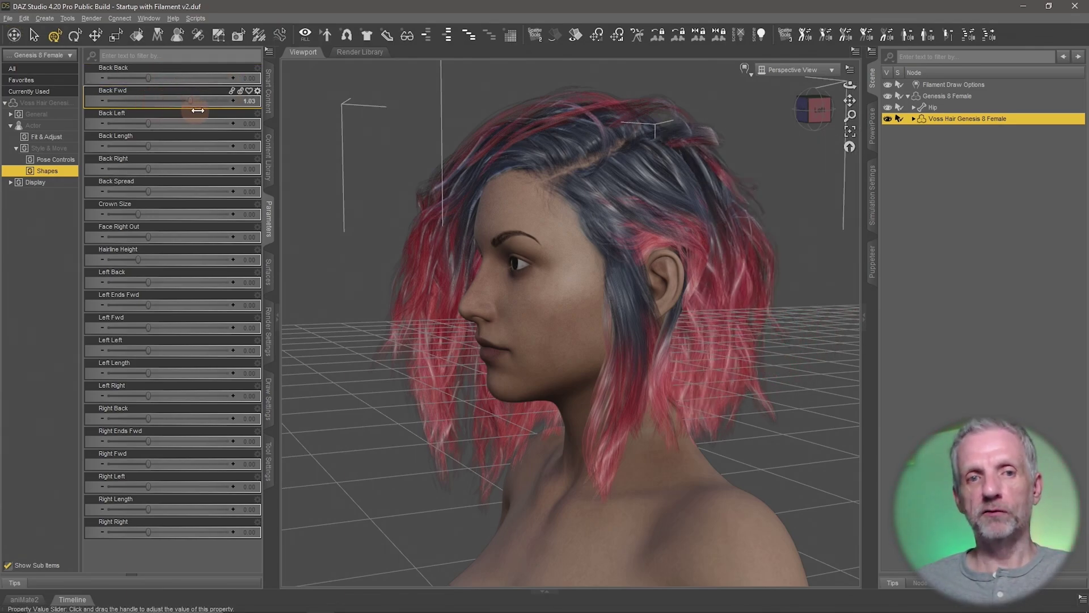
pyautogui.hotkey('ctrl', 'z')
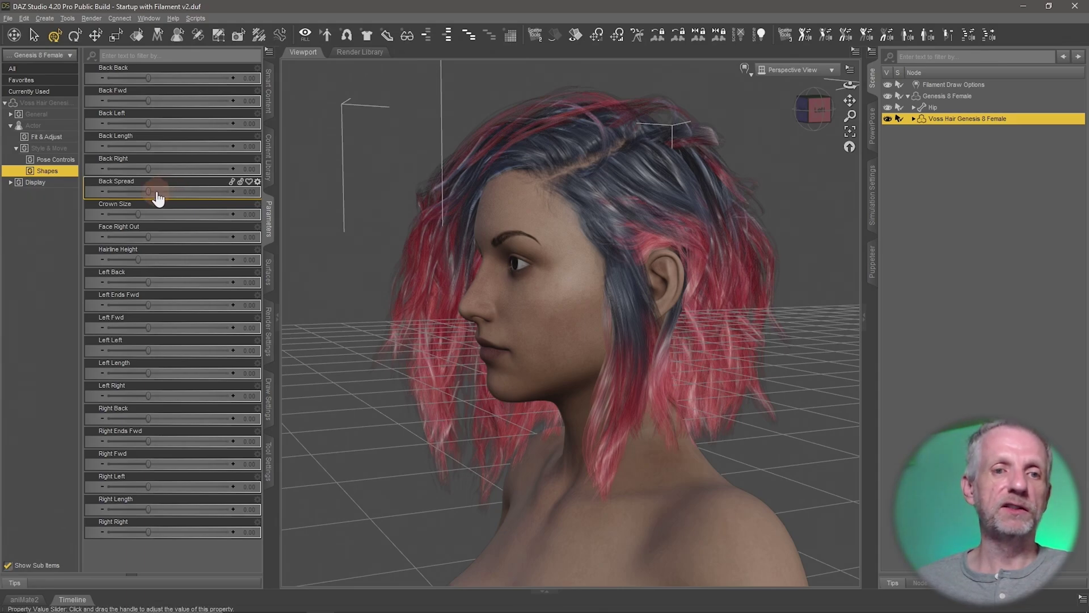
# Set the hair's Back Spread shape to about 1.10.
pyautogui.moveTo(150, 192); pyautogui.dragTo(185, 206)
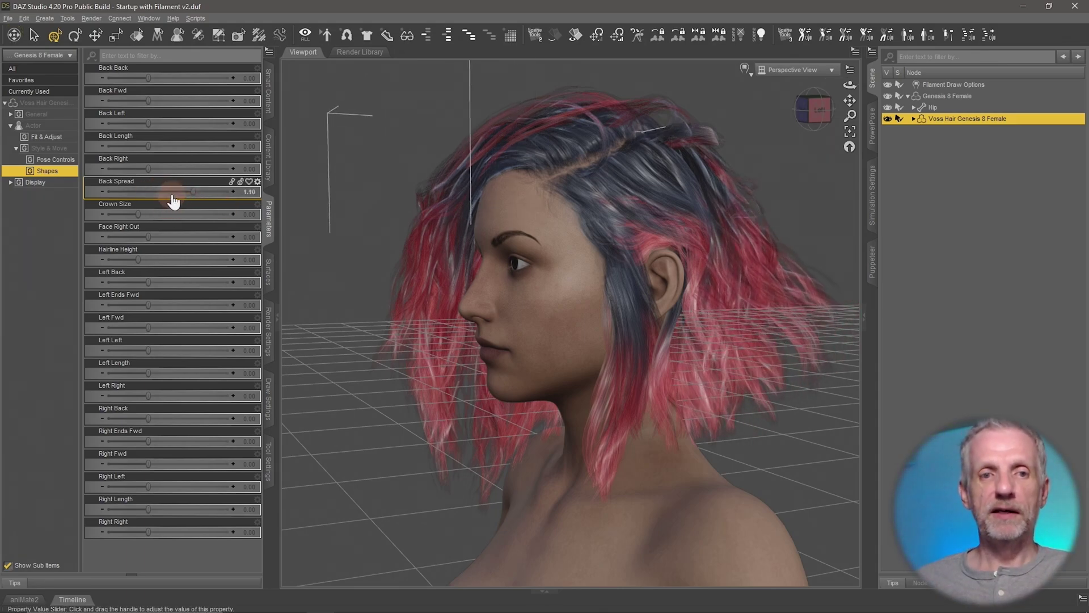
# Undo the last Back Spread change on the hair.
pyautogui.hotkey('ctrl', 'z')
# Try the hair's Left Length shape and then Right Right at about 1.26, reverting both.
pyautogui.keyDown('ctrl'); pyautogui.keyDown('alt'); pyautogui.moveTo(412, 363); pyautogui.dragTo(426, 372); pyautogui.keyUp('alt'); pyautogui.keyUp('ctrl')
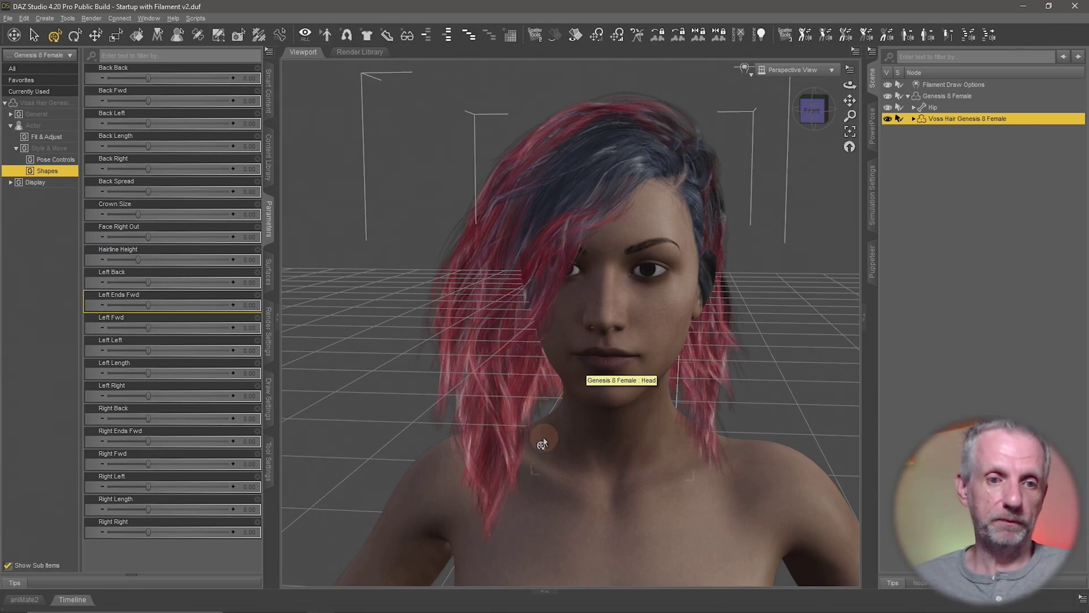
pyautogui.moveTo(148, 372); pyautogui.dragTo(170, 386)
pyautogui.moveTo(149, 509); pyautogui.dragTo(197, 539)
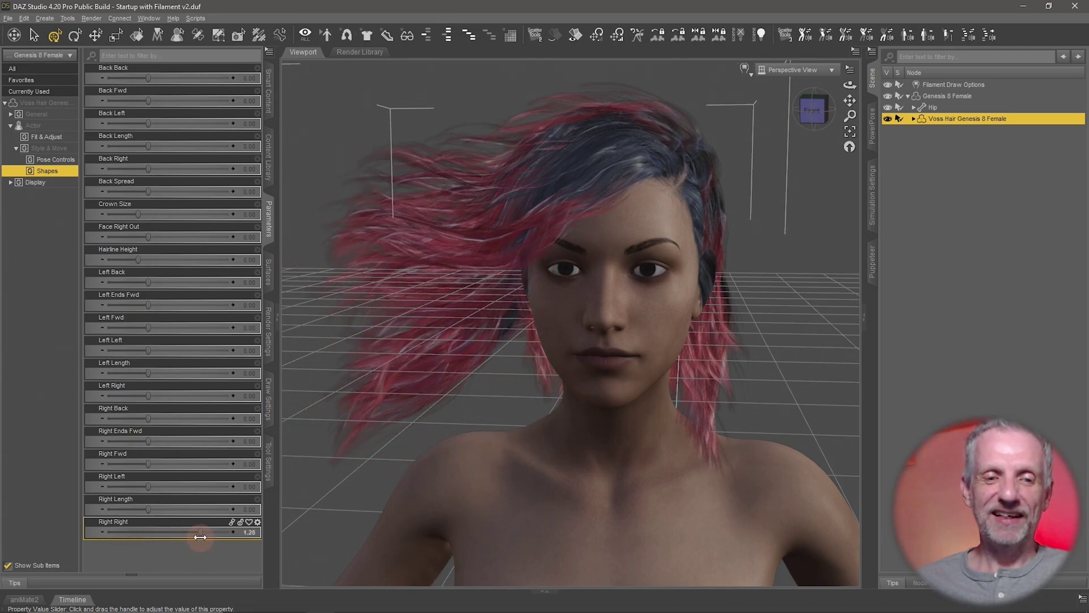
pyautogui.hotkey('ctrl', 'z')
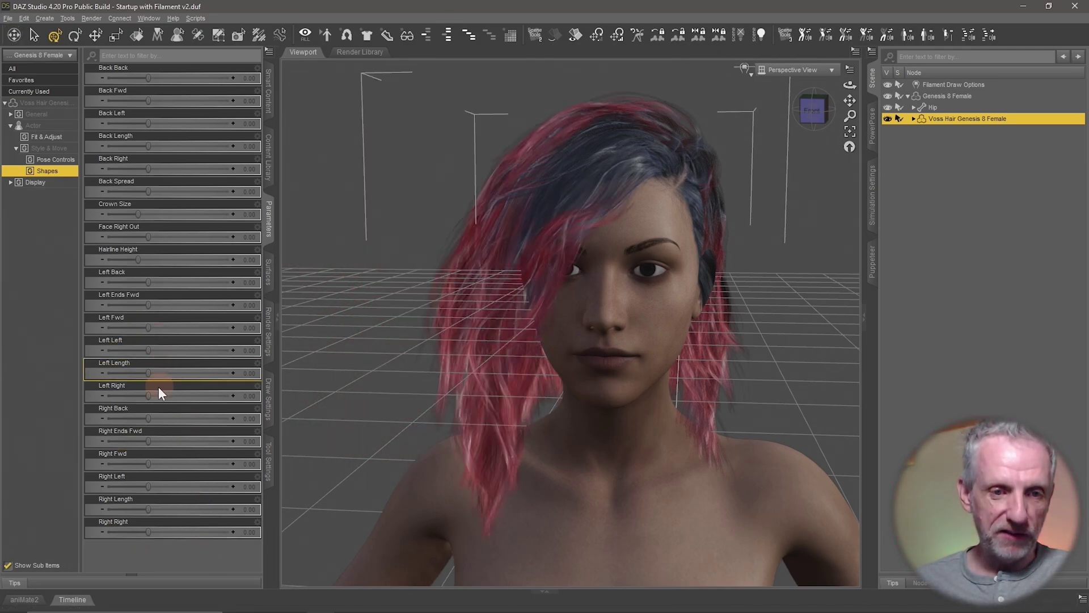
# Try the hair's Left Right shape at about 0.43 and then Left Left, undoing each change.
pyautogui.moveTo(150, 395)
pyautogui.mouseDown()
pyautogui.moveTo(185, 401)
pyautogui.moveTo(155, 401)
pyautogui.mouseUp()
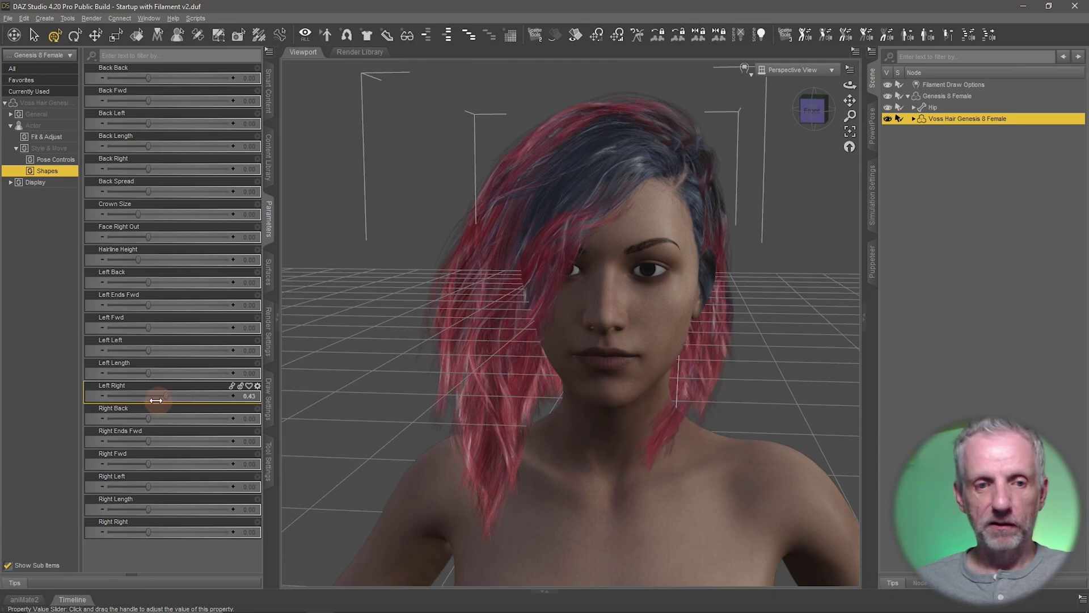
pyautogui.hotkey('ctrl', 'z')
pyautogui.moveTo(152, 353)
pyautogui.mouseDown()
pyautogui.moveTo(204, 359)
pyautogui.moveTo(159, 359)
pyautogui.moveTo(184, 363)
pyautogui.moveTo(171, 357)
pyautogui.mouseUp()
pyautogui.hotkey('ctrl', 'z')
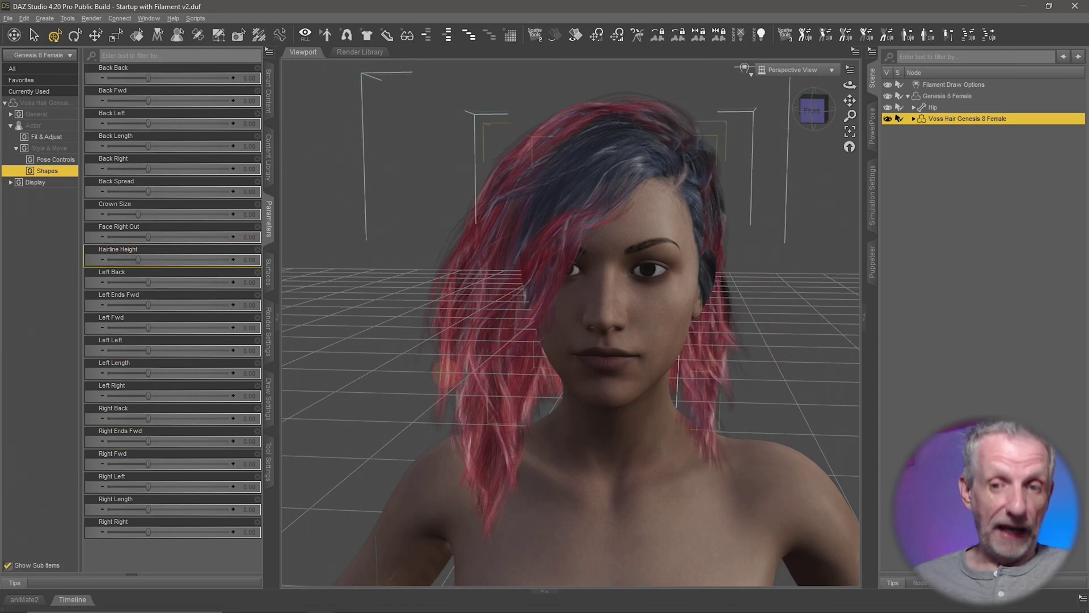
pyautogui.keyDown('ctrl'); pyautogui.keyDown('alt'); pyautogui.moveTo(447, 373); pyautogui.dragTo(461, 380); pyautogui.keyUp('alt'); pyautogui.keyUp('ctrl')
pyautogui.keyDown('ctrl'); pyautogui.keyDown('alt'); pyautogui.moveTo(461, 380); pyautogui.dragTo(459, 380, button='right'); pyautogui.keyUp('alt'); pyautogui.keyUp('ctrl')
pyautogui.scroll(-3, 462, 378)
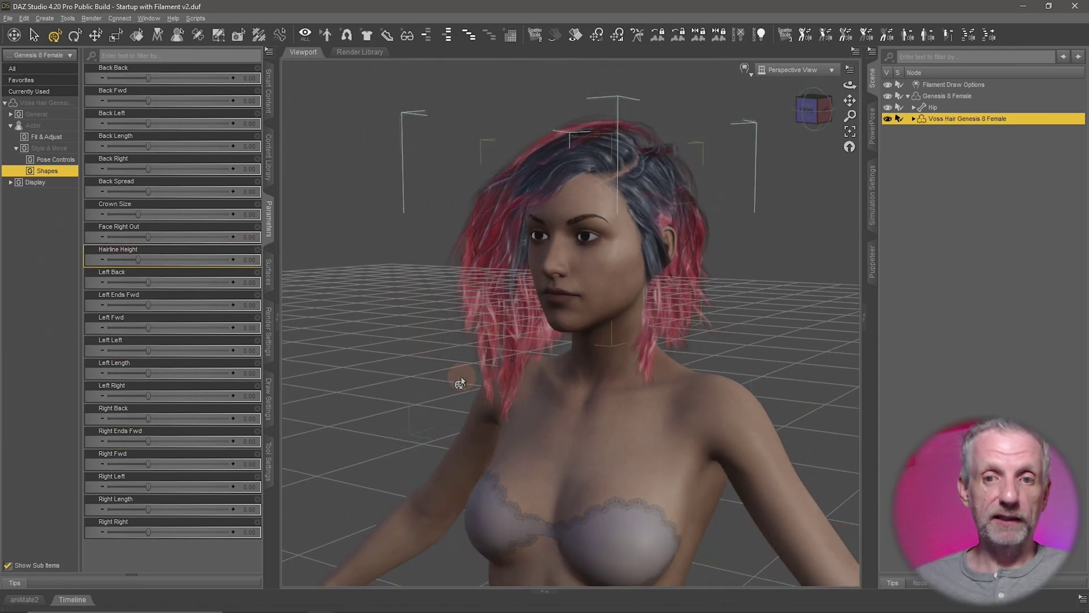
pyautogui.scroll(2, 461, 380)
pyautogui.keyDown('ctrl'); pyautogui.keyDown('alt'); pyautogui.moveTo(458, 381); pyautogui.dragTo(559, 394); pyautogui.keyUp('alt'); pyautogui.keyUp('ctrl')
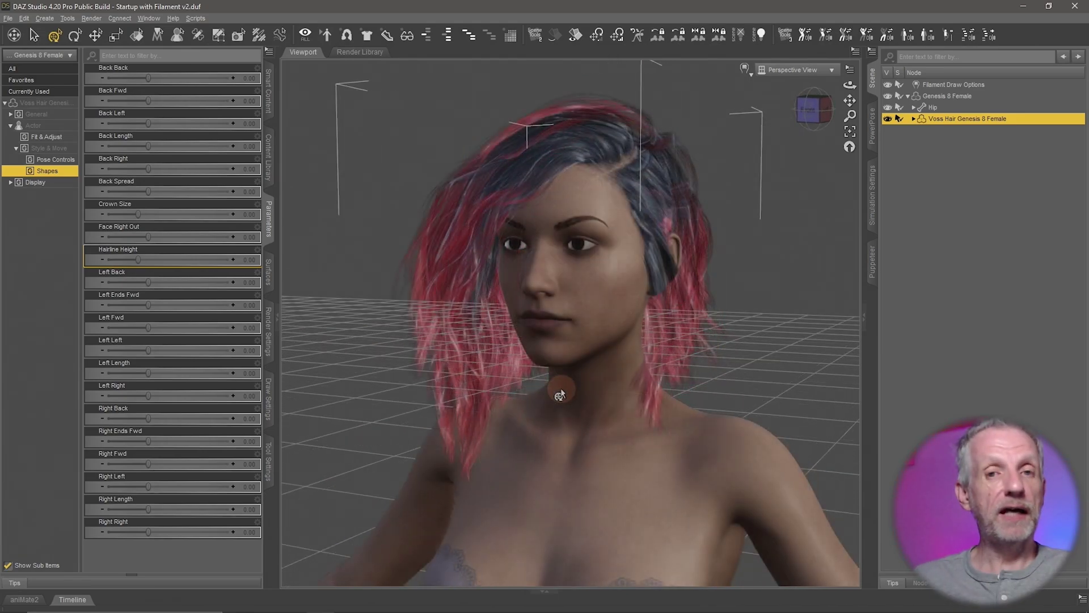